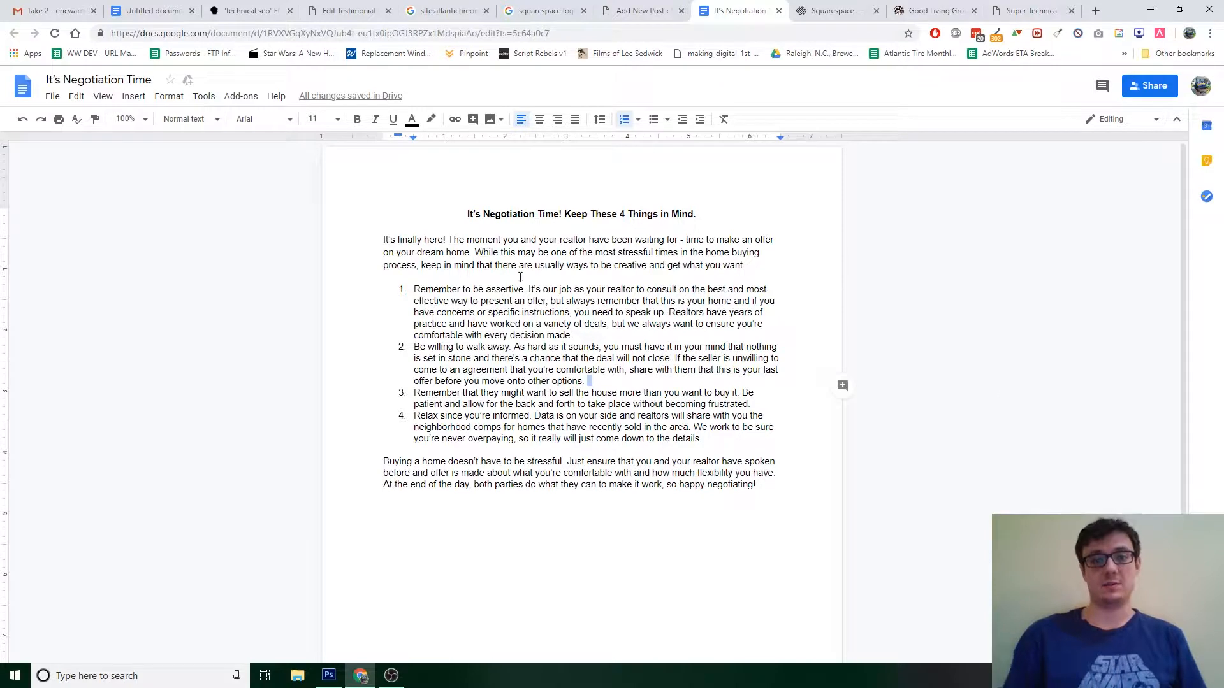
{"action": "left_click", "coordinate": [520, 277]}
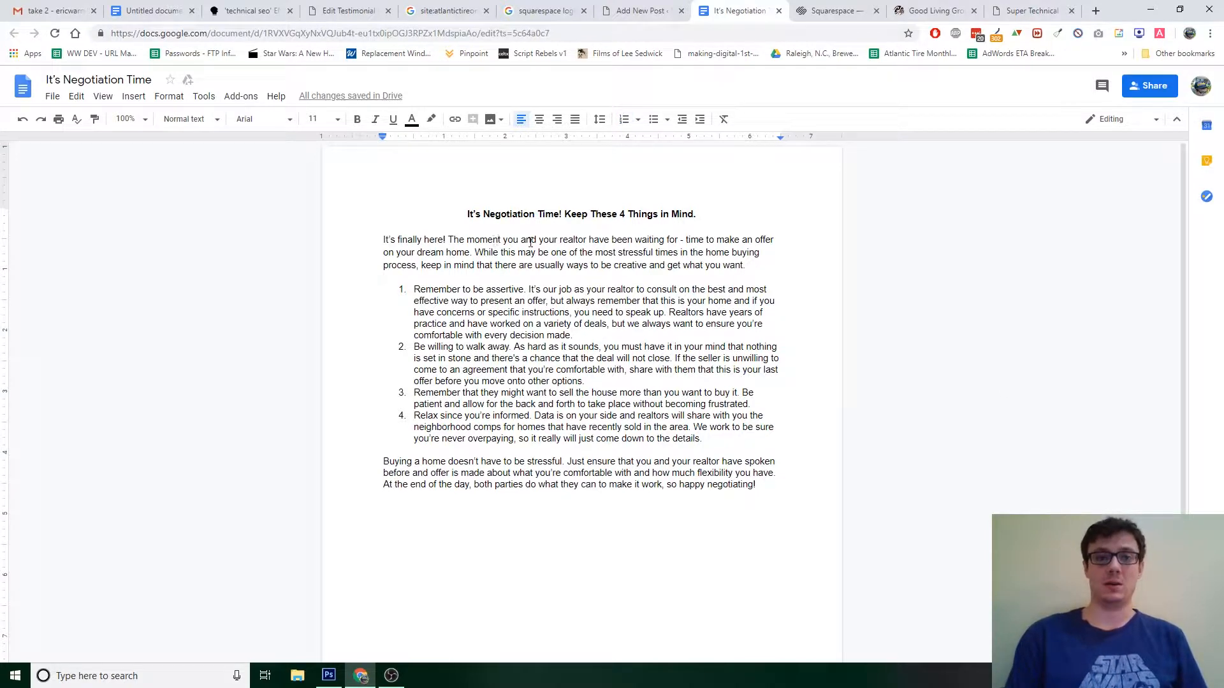
{"action": "left_click", "coordinate": [461, 209]}
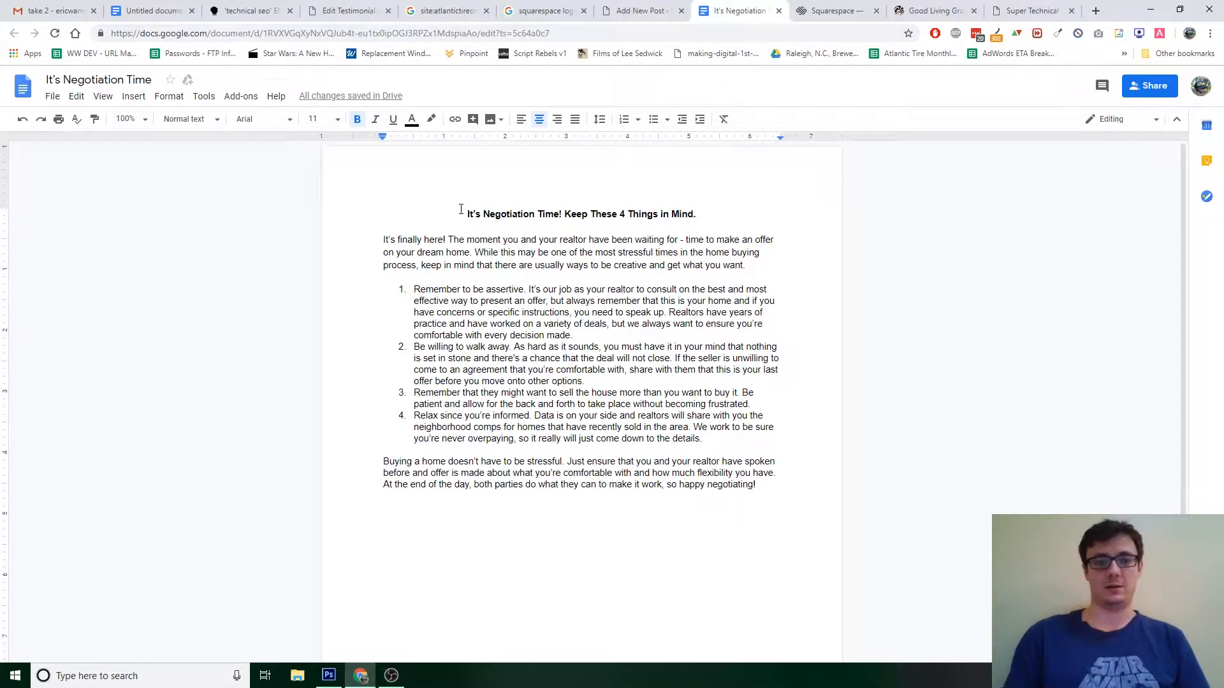
- Switch to Squarespace, go to its login page and log in with the account email and password
{"action": "left_click", "coordinate": [835, 11]}
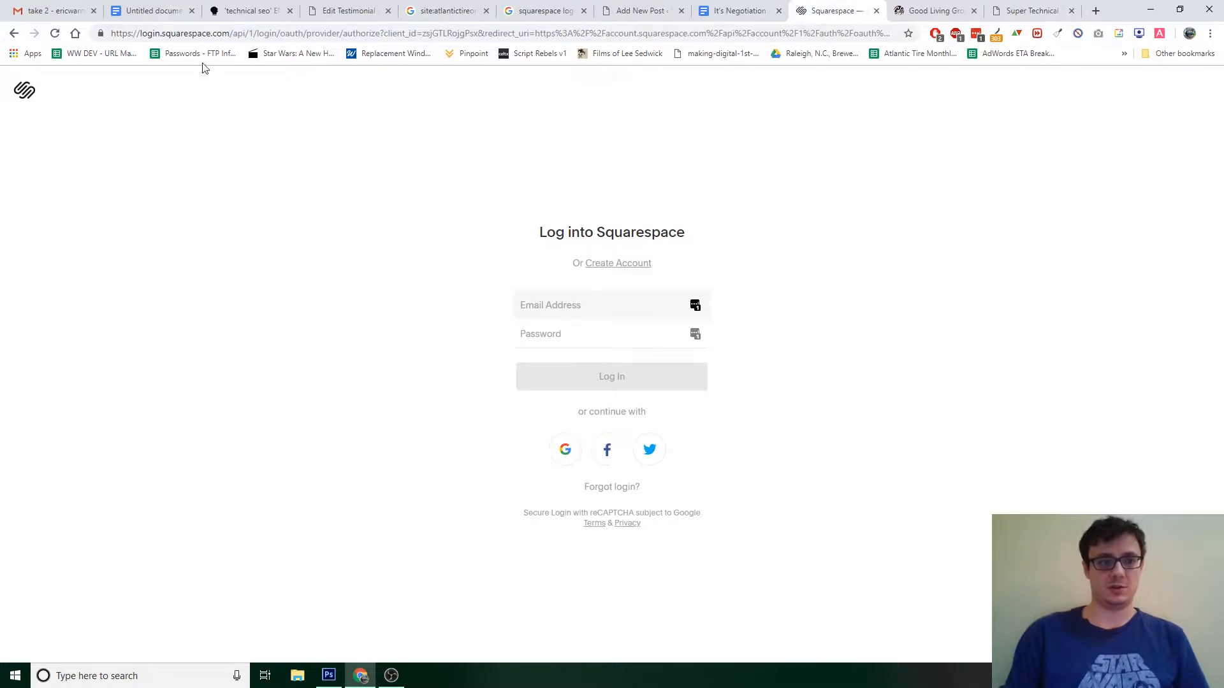
{"action": "left_click_drag", "start_coordinate": [232, 34], "coordinate": [1223, 24]}
{"action": "key", "text": "BackSpace"}
{"action": "key", "text": "Return"}
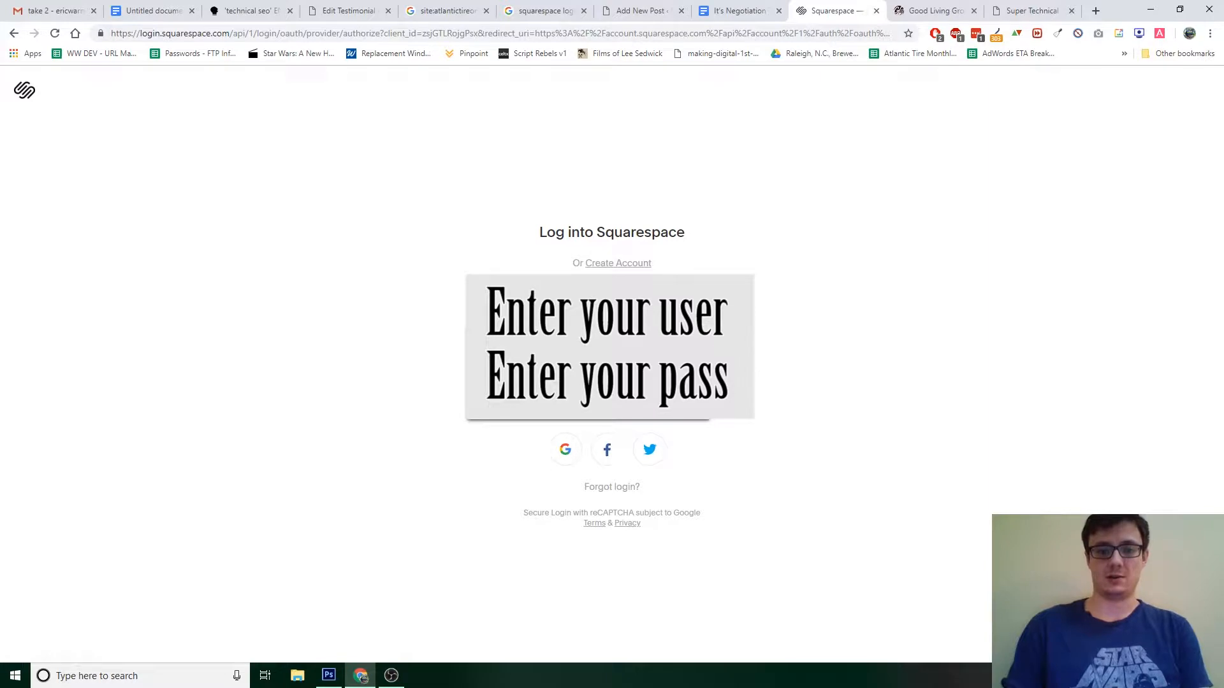
{"action": "key", "text": "Return"}
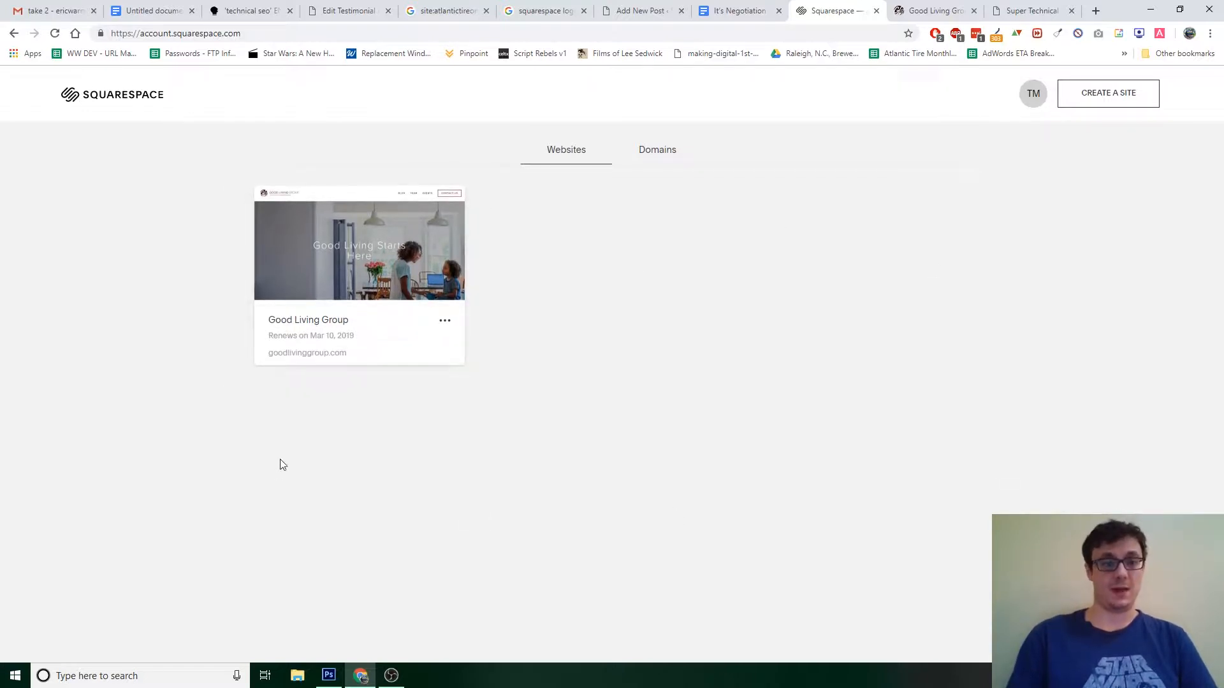
- Open the Good Living Group website's pages and add a new Blog page inside the Blog folder
{"action": "left_click", "coordinate": [344, 285]}
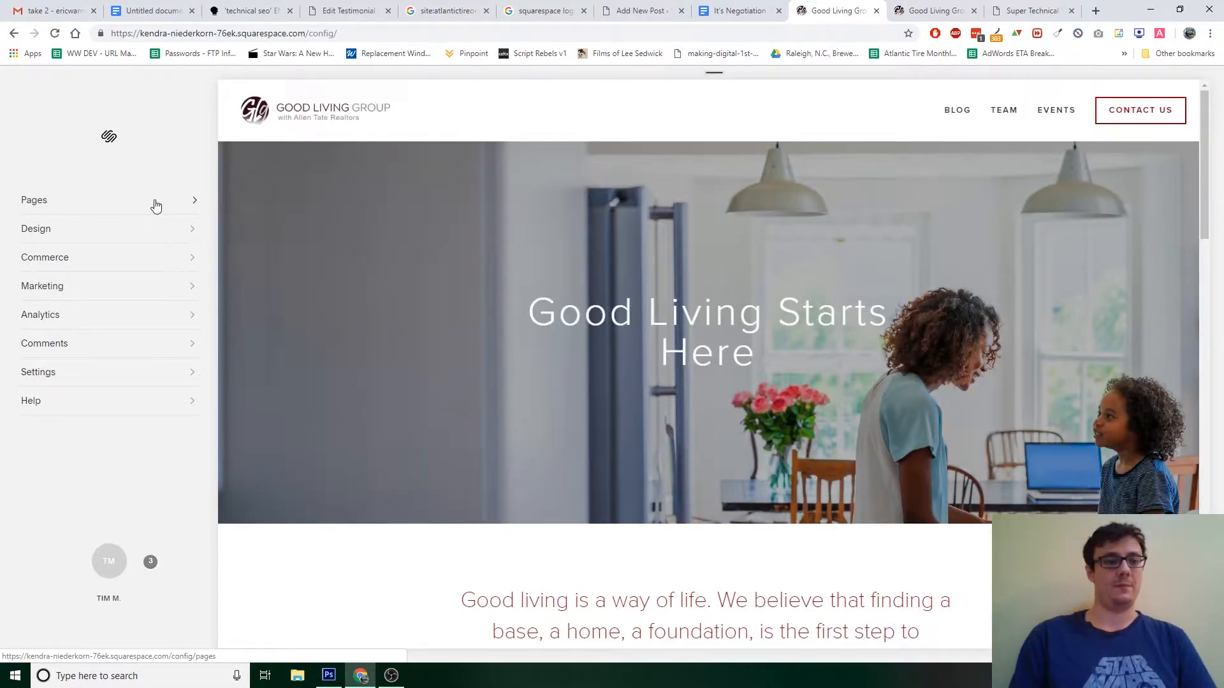
{"action": "left_click", "coordinate": [156, 205]}
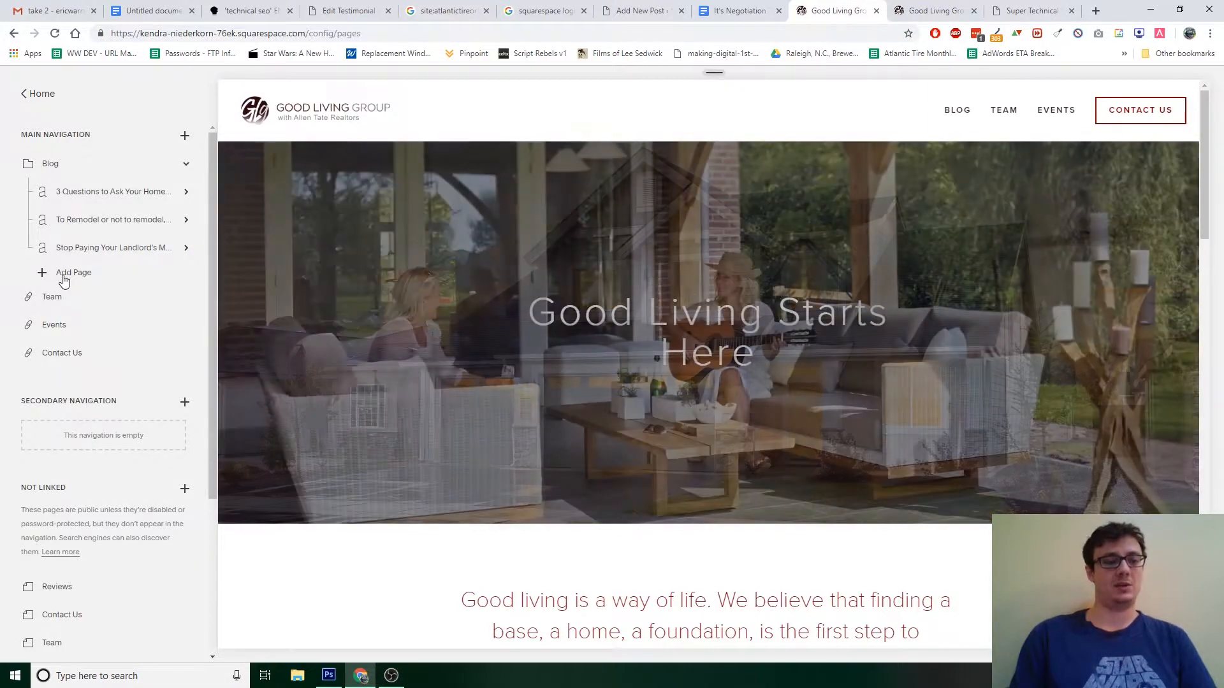
{"action": "left_click", "coordinate": [64, 279]}
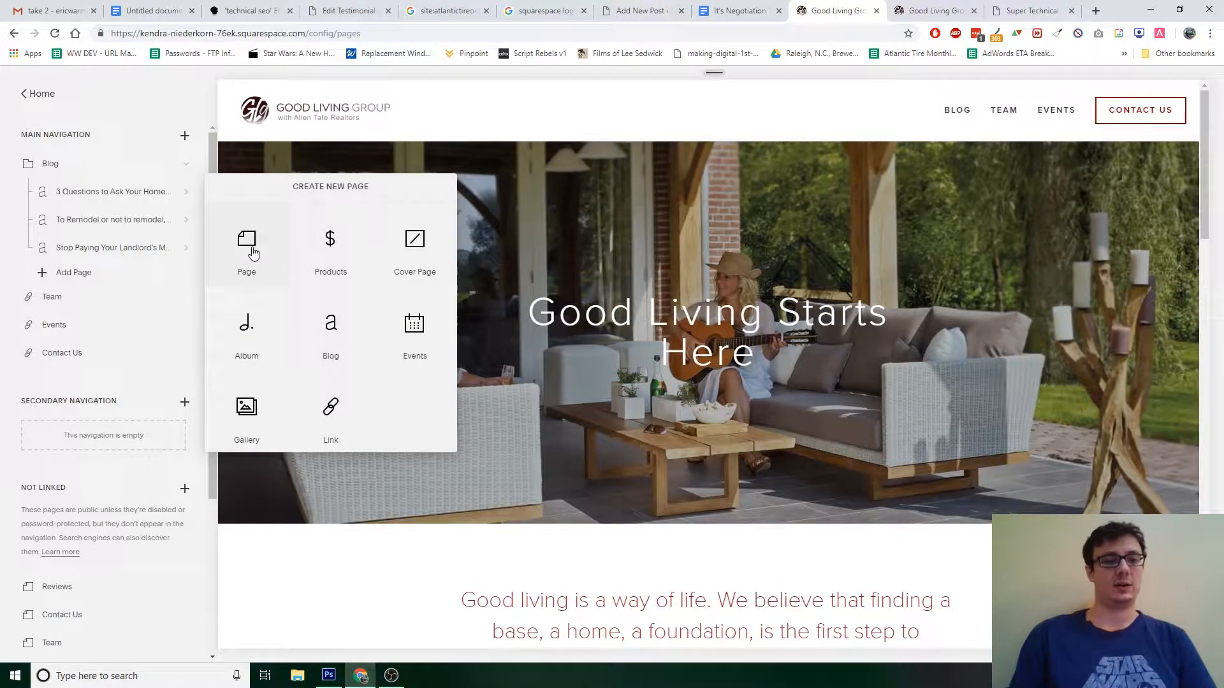
{"action": "left_click", "coordinate": [334, 336]}
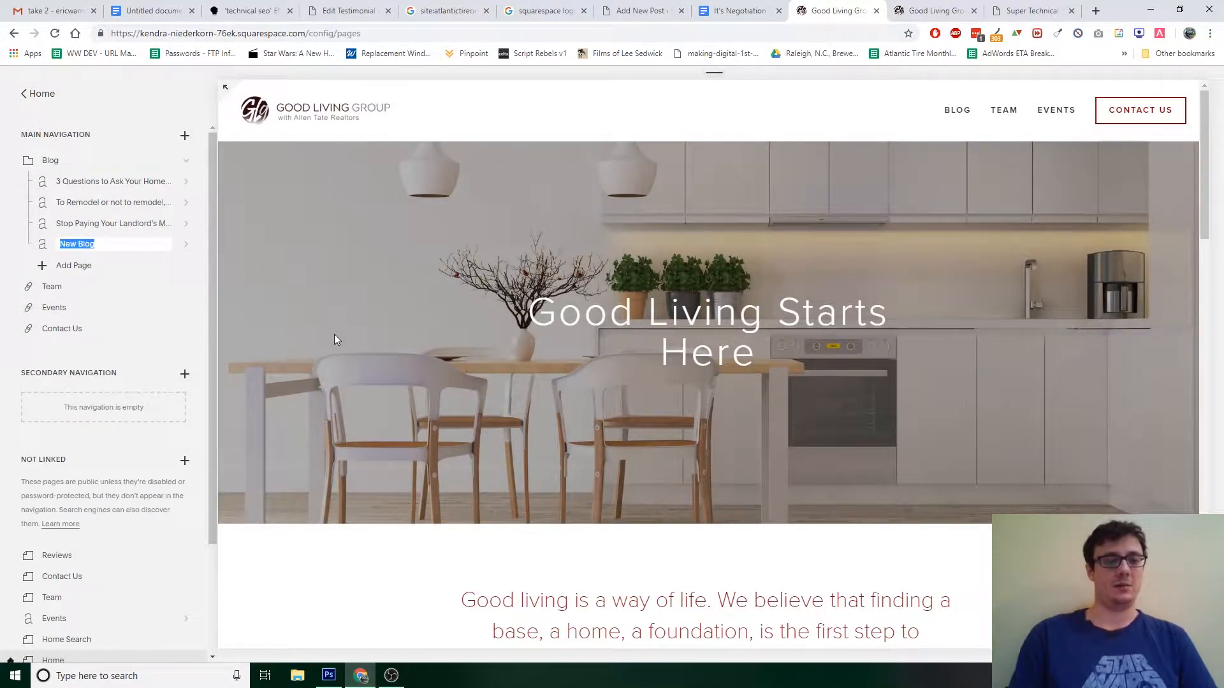
- Switch to the Google Docs article and copy its title, "It's Negotiation Time! Keep These 4 Things in Mind"
{"action": "left_click", "coordinate": [742, 11]}
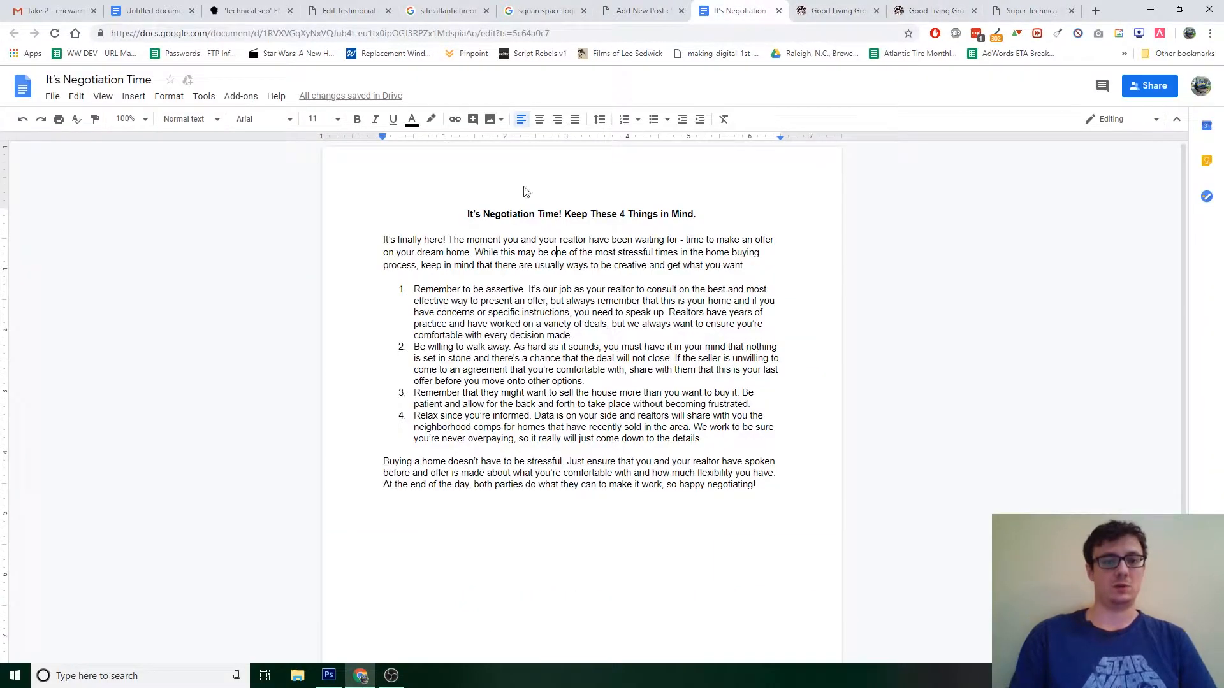
{"action": "left_click_drag", "start_coordinate": [466, 214], "coordinate": [694, 209]}
{"action": "key", "text": "ctrl+c"}
- Back in Squarespace, set the new blog's navigation title to "It's Negotiation Time! Keep These 4 Things in Mind" and save
{"action": "left_click", "coordinate": [835, 10]}
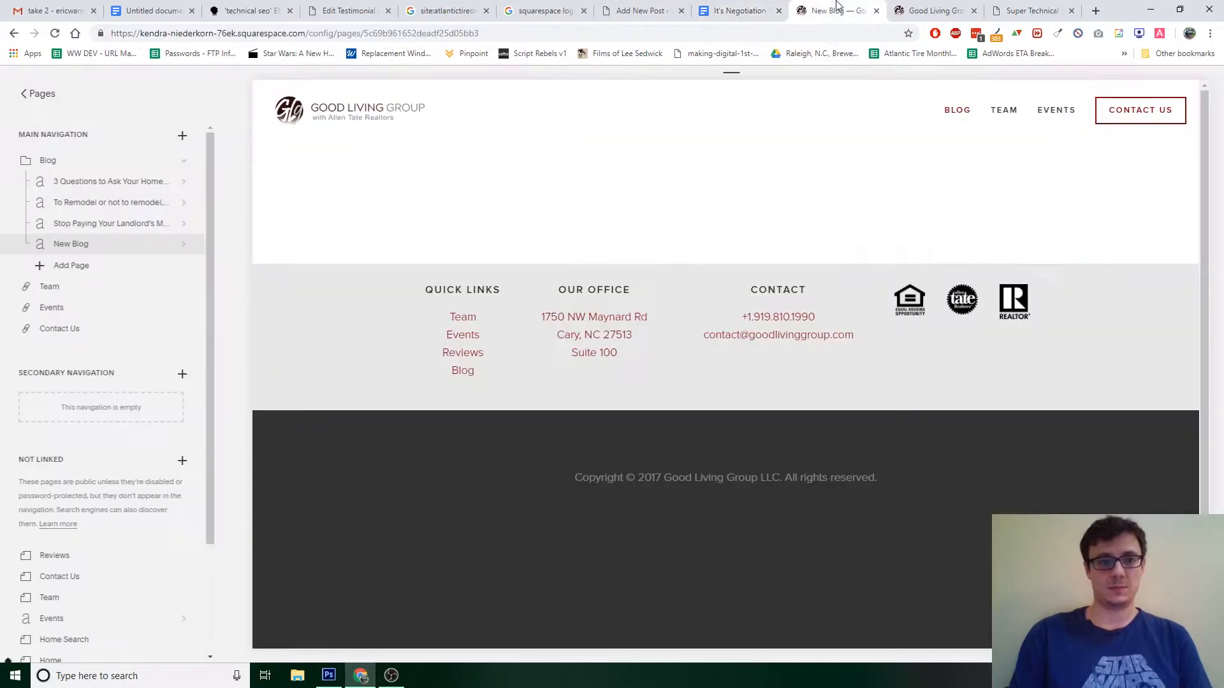
{"action": "left_click", "coordinate": [23, 95]}
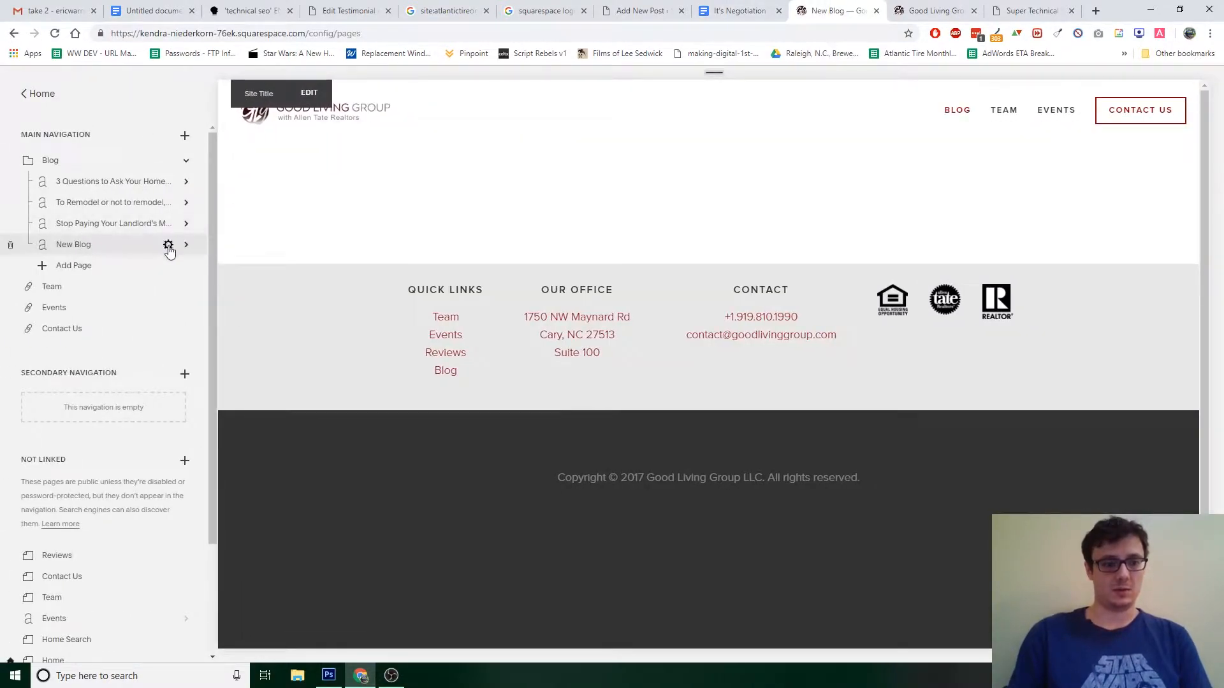
{"action": "left_click", "coordinate": [168, 245]}
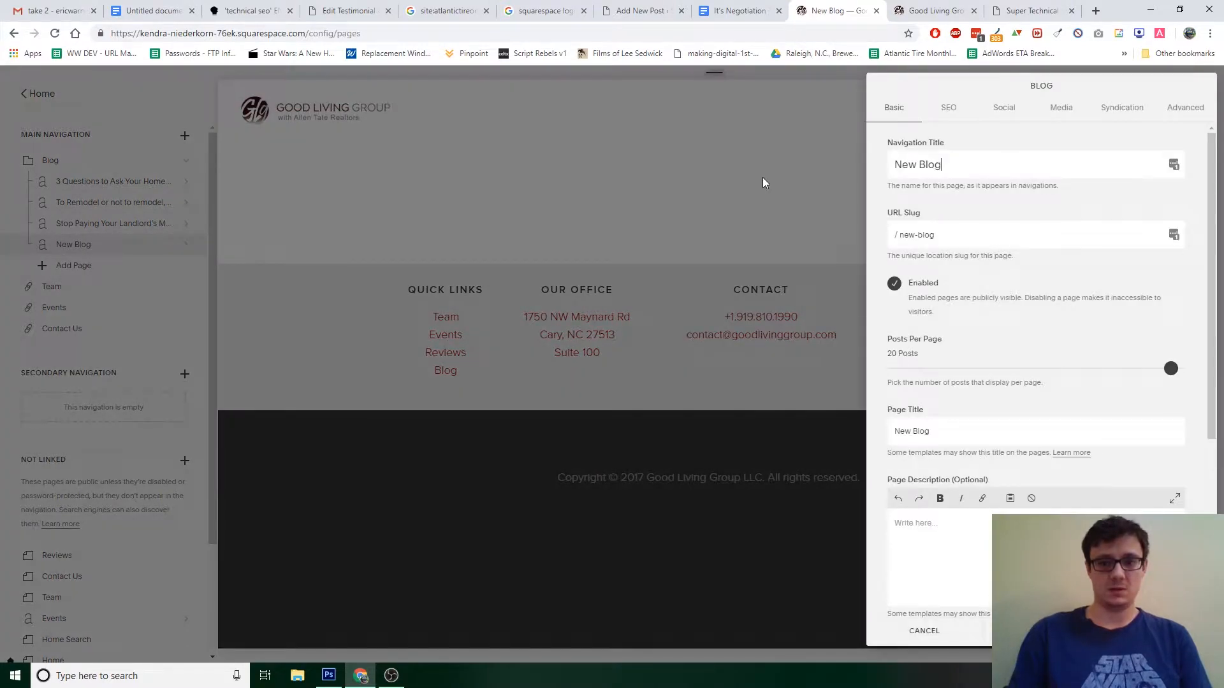
{"action": "left_click_drag", "start_coordinate": [948, 162], "coordinate": [786, 166]}
{"action": "key", "text": "ctrl+v"}
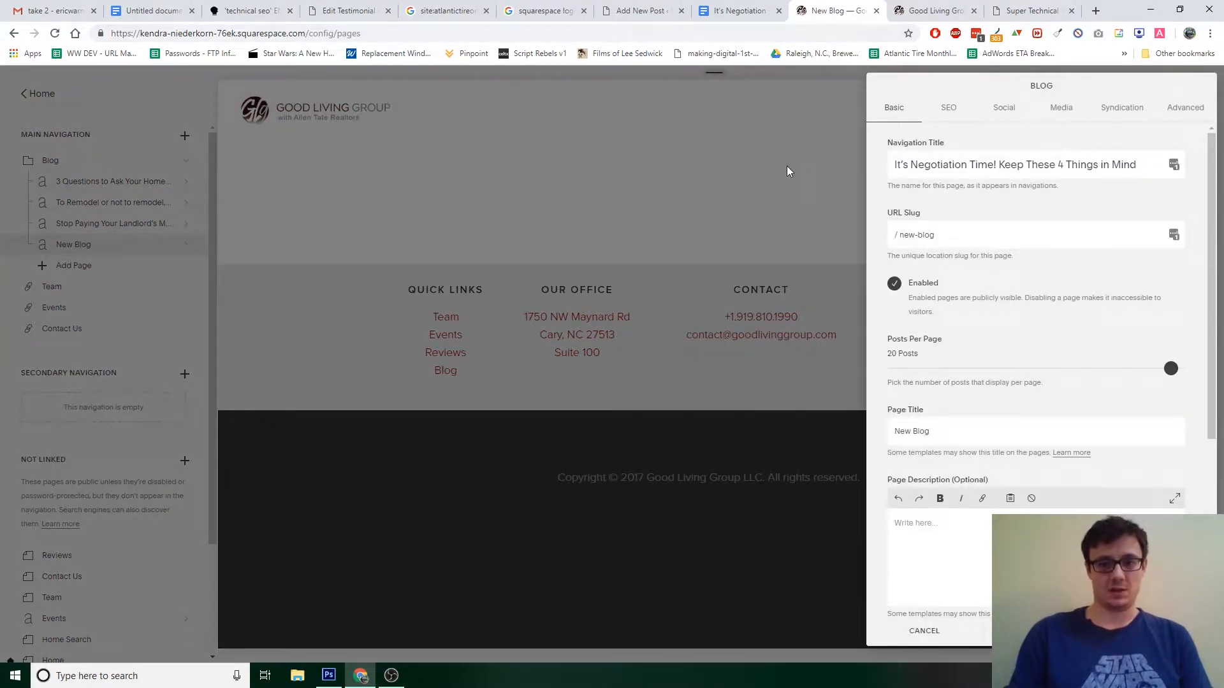
{"action": "key", "text": "Return"}
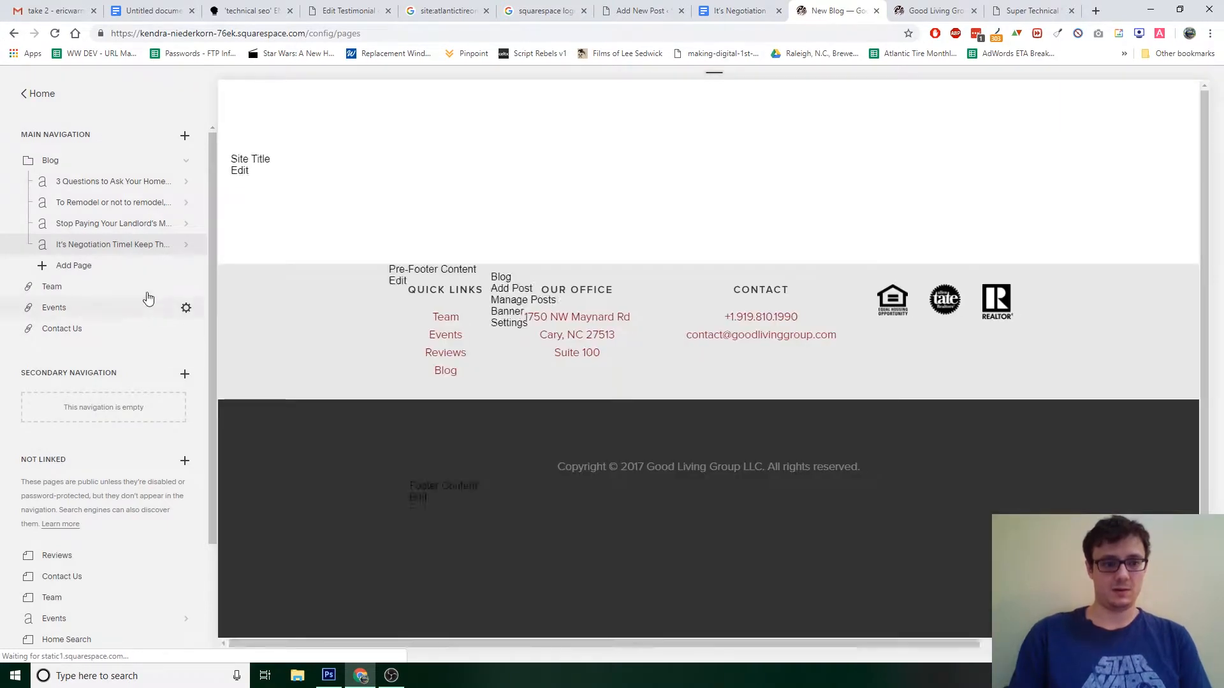
- Reopen the negotiation blog's settings and set its URL slug to its-negotiation-time-keep-these-4-things-in-mind
{"action": "mouse_move", "coordinate": [153, 247]}
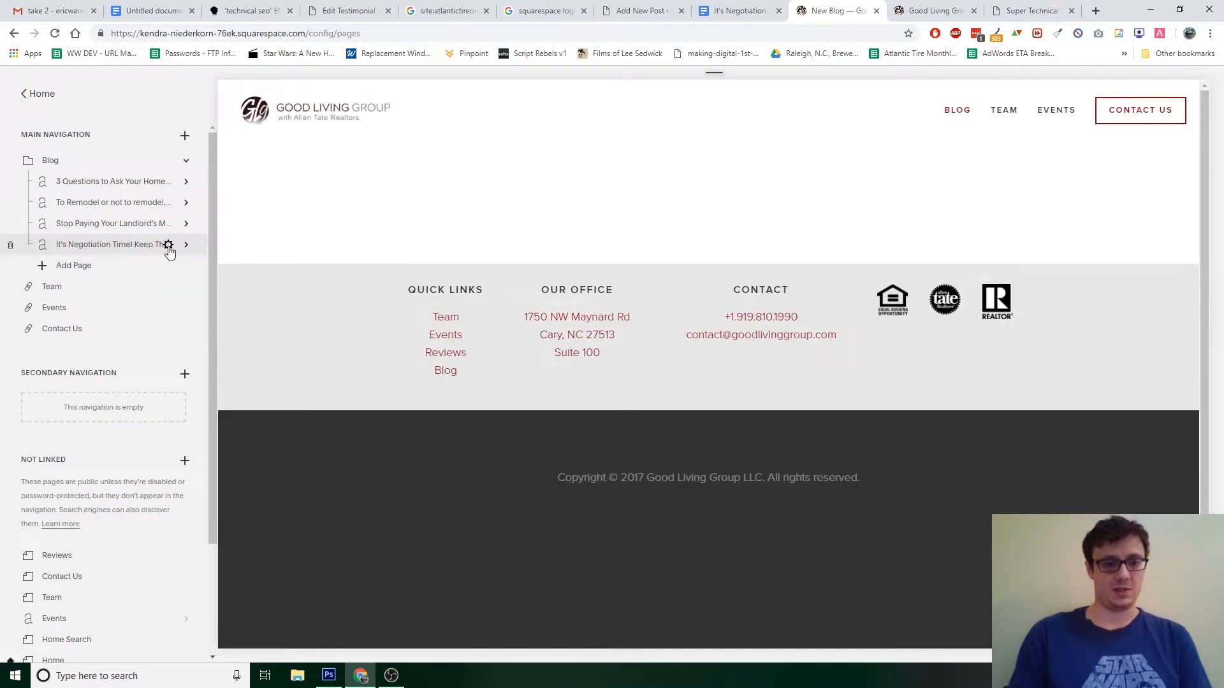
{"action": "left_click", "coordinate": [168, 245]}
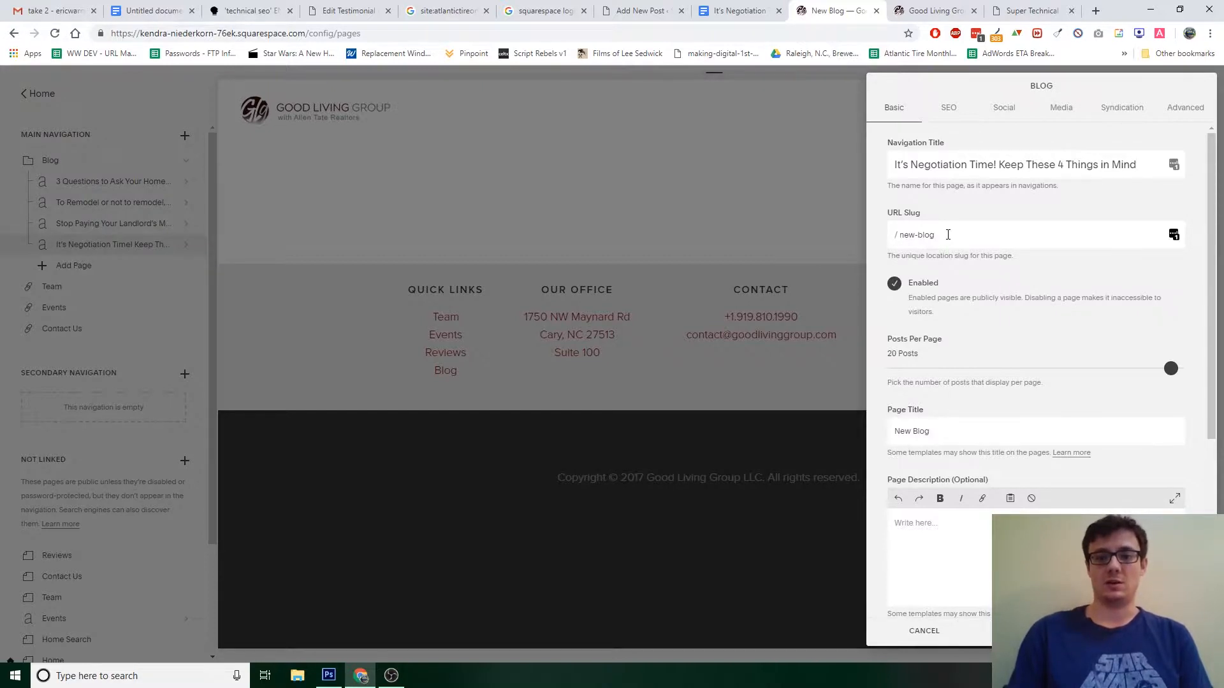
{"action": "left_click_drag", "start_coordinate": [903, 237], "coordinate": [990, 241]}
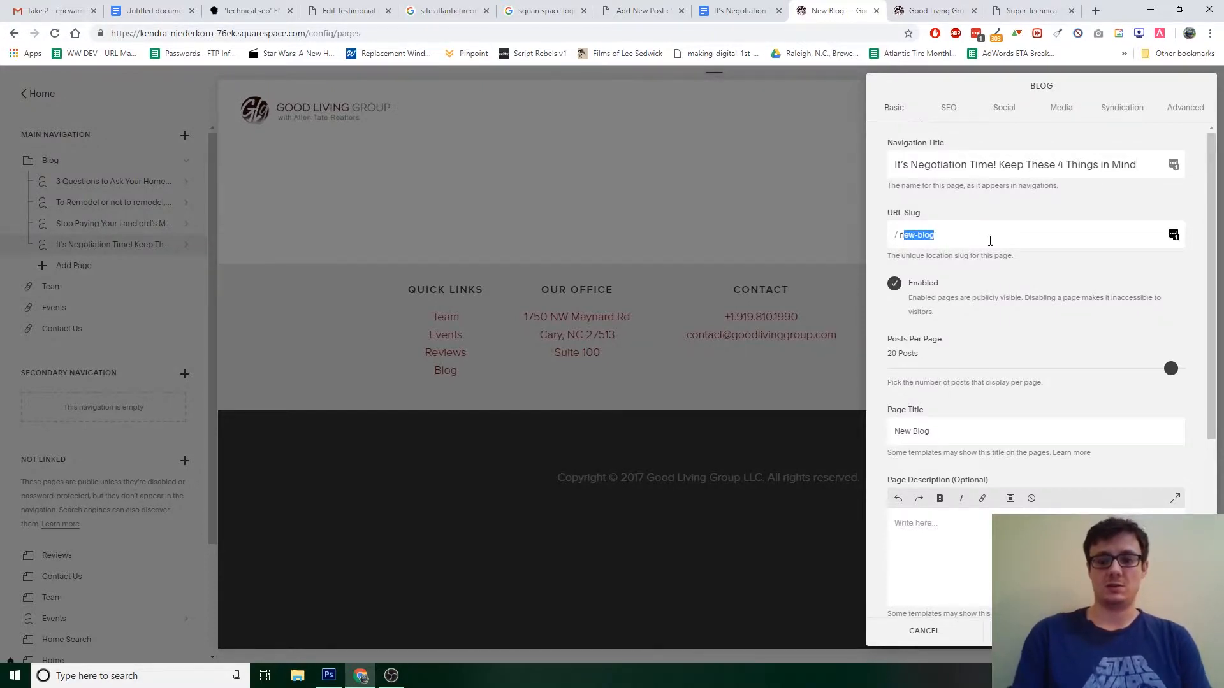
{"action": "key", "text": "BackSpace"}
{"action": "key", "text": "BackSpace"}
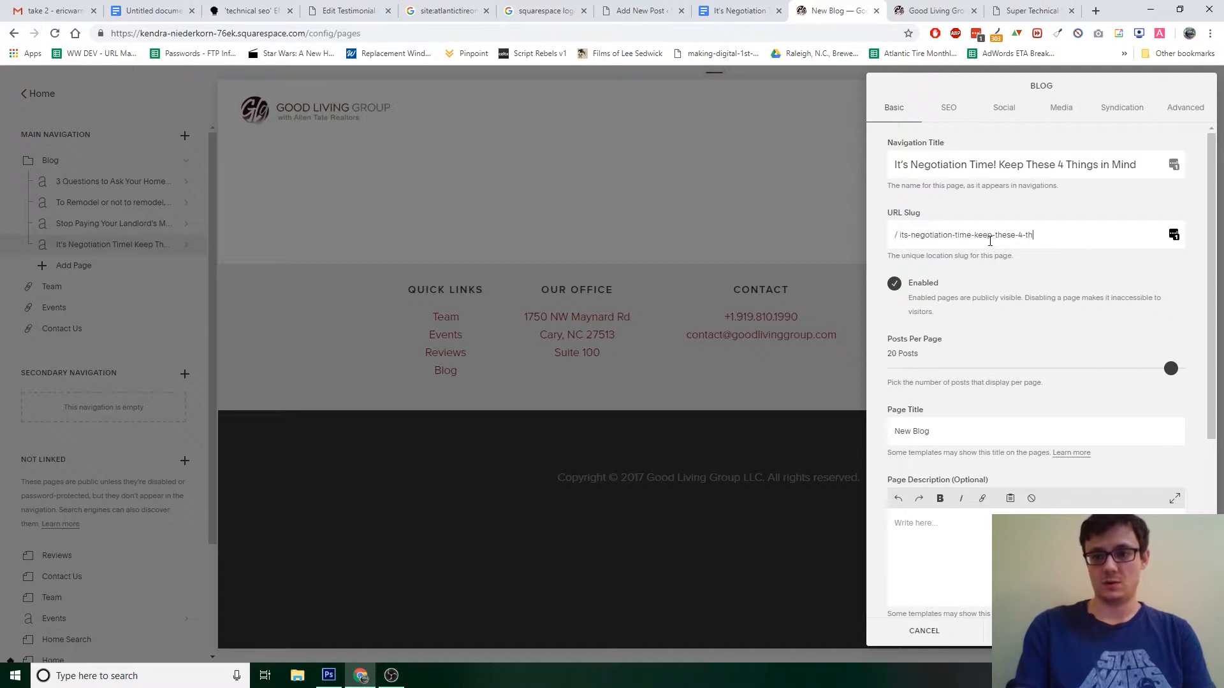
{"action": "type", "text": "-mind"}
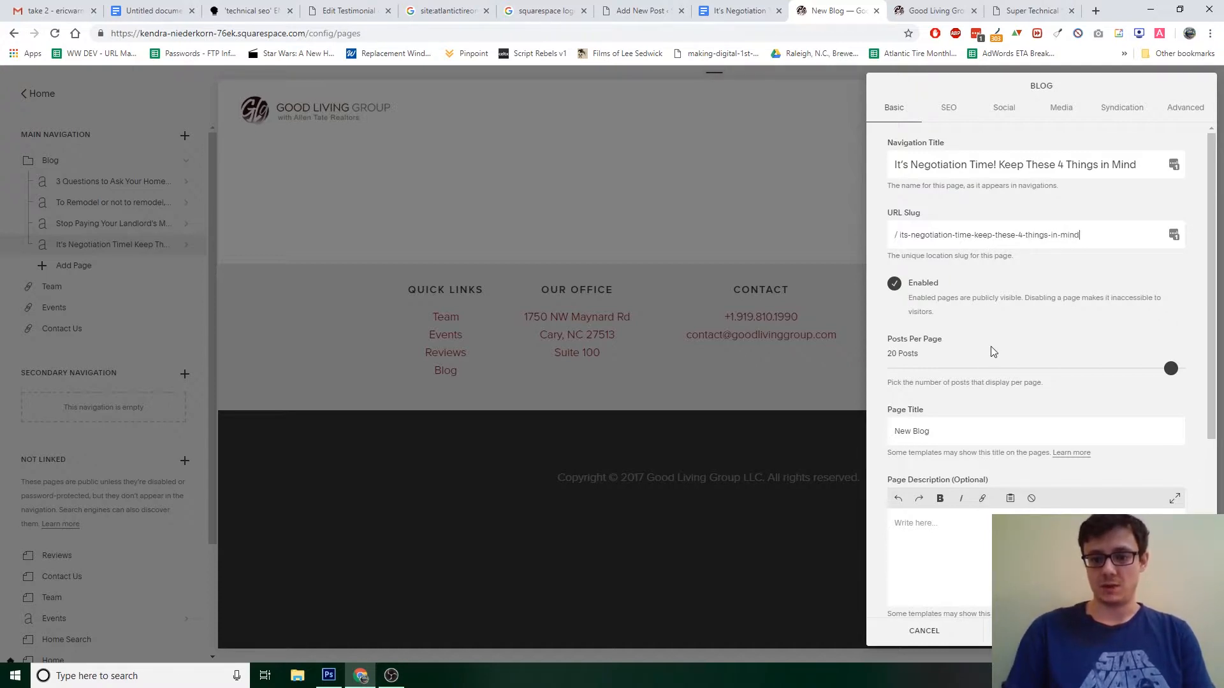
- Copy the navigation title "It's Negotiation Time! Keep These 4 Things in Mind" into the page title and save the blog settings
{"action": "left_click_drag", "start_coordinate": [960, 437], "coordinate": [836, 443]}
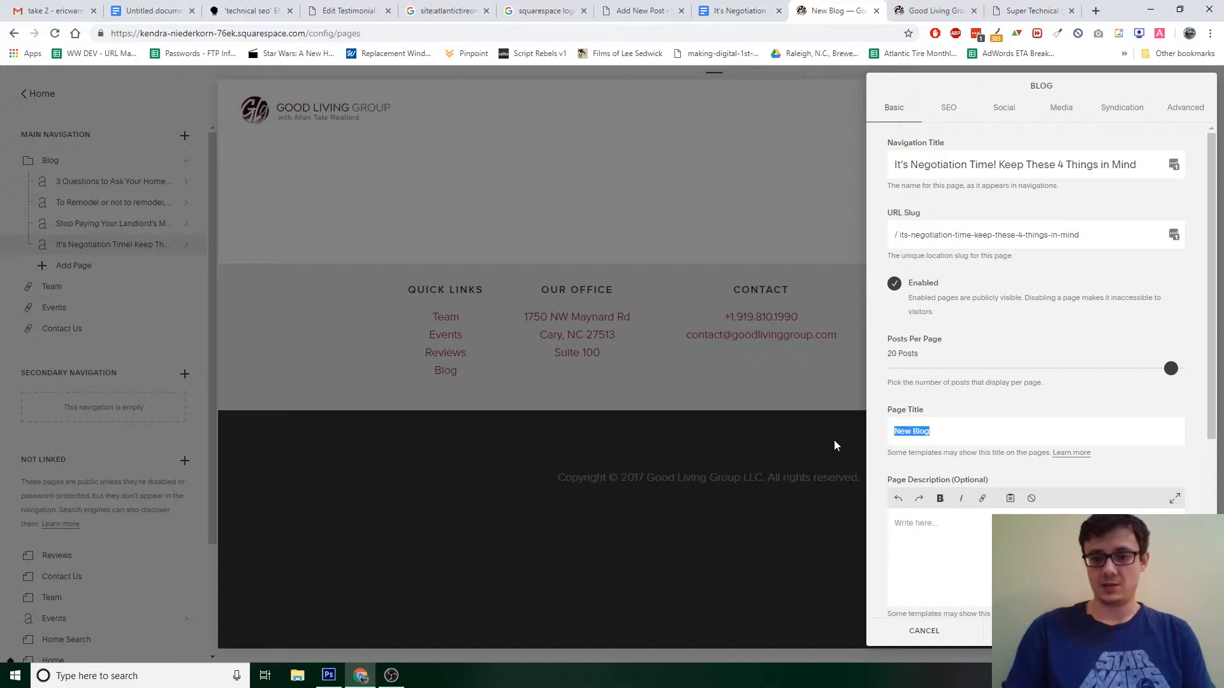
{"action": "left_click", "coordinate": [976, 175]}
{"action": "key", "text": "ctrl+a"}
{"action": "key", "text": "ctrl+c"}
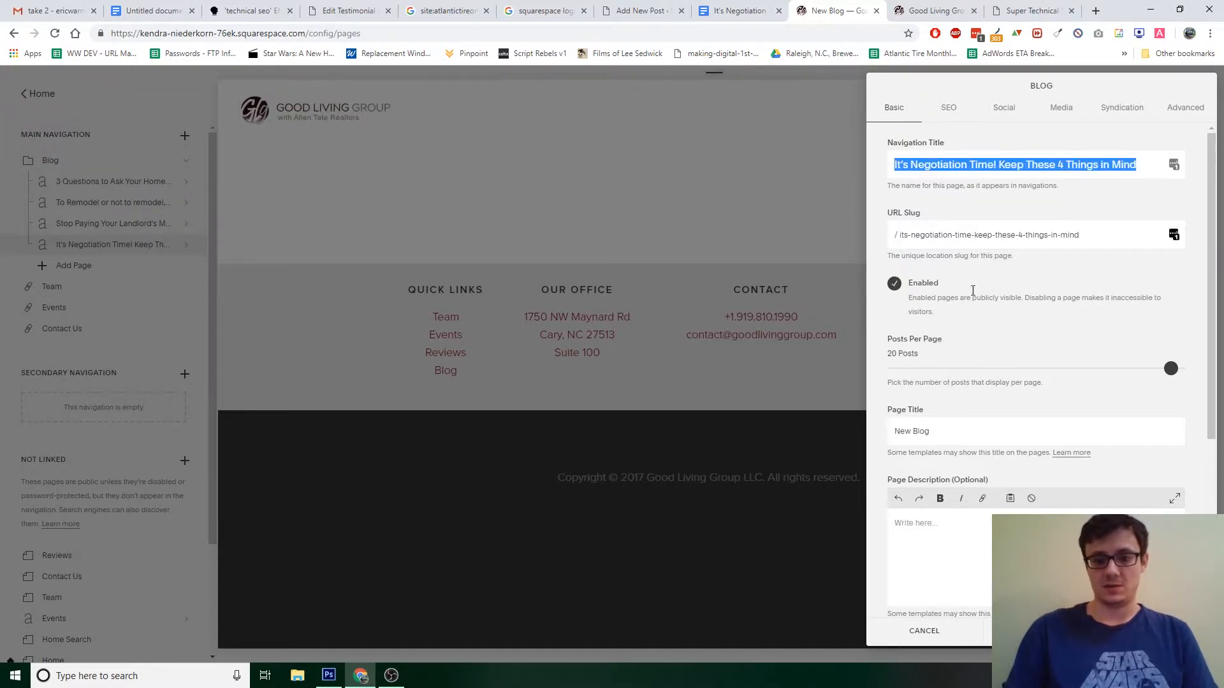
{"action": "left_click", "coordinate": [949, 426]}
{"action": "left_click_drag", "start_coordinate": [949, 423], "coordinate": [848, 431]}
{"action": "key", "text": "ctrl+v"}
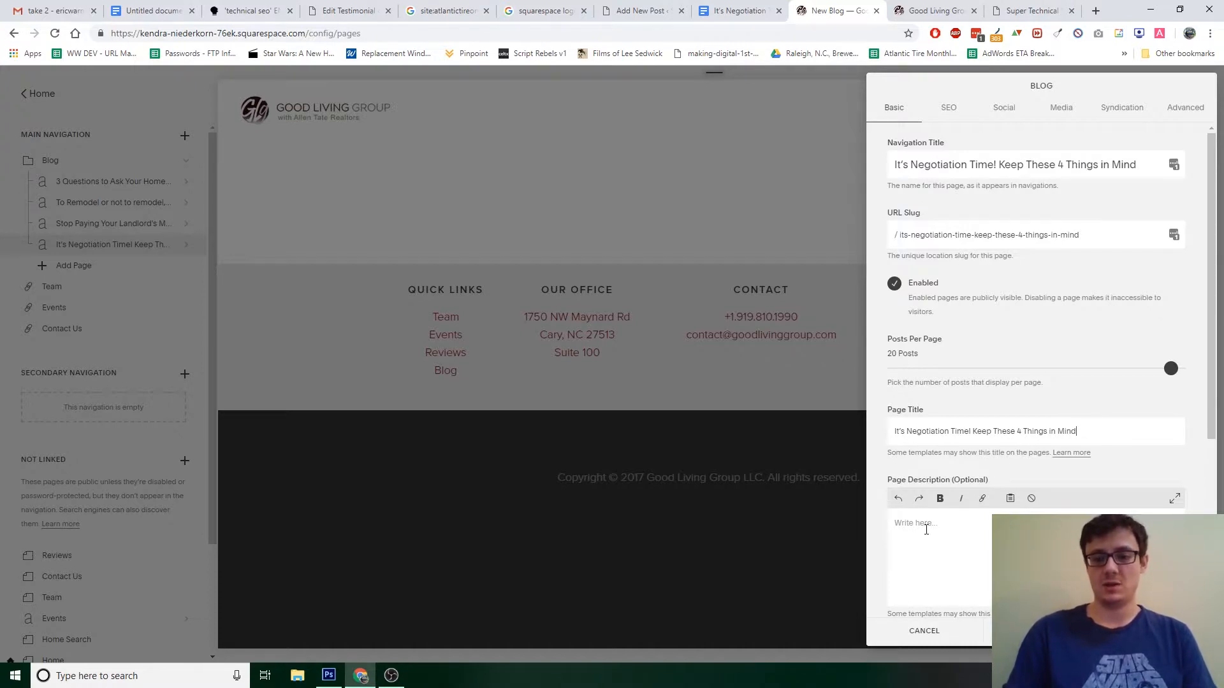
{"action": "left_click_drag", "start_coordinate": [1214, 341], "coordinate": [1201, 513]}
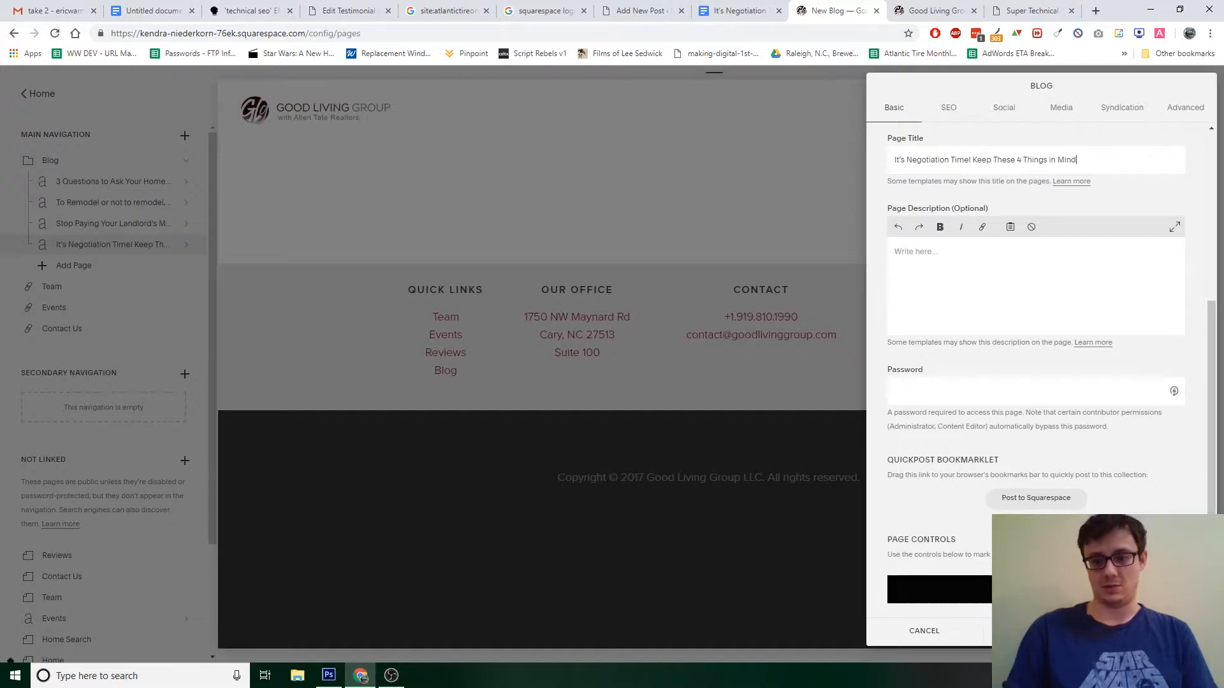
{"action": "left_click", "coordinate": [1158, 631]}
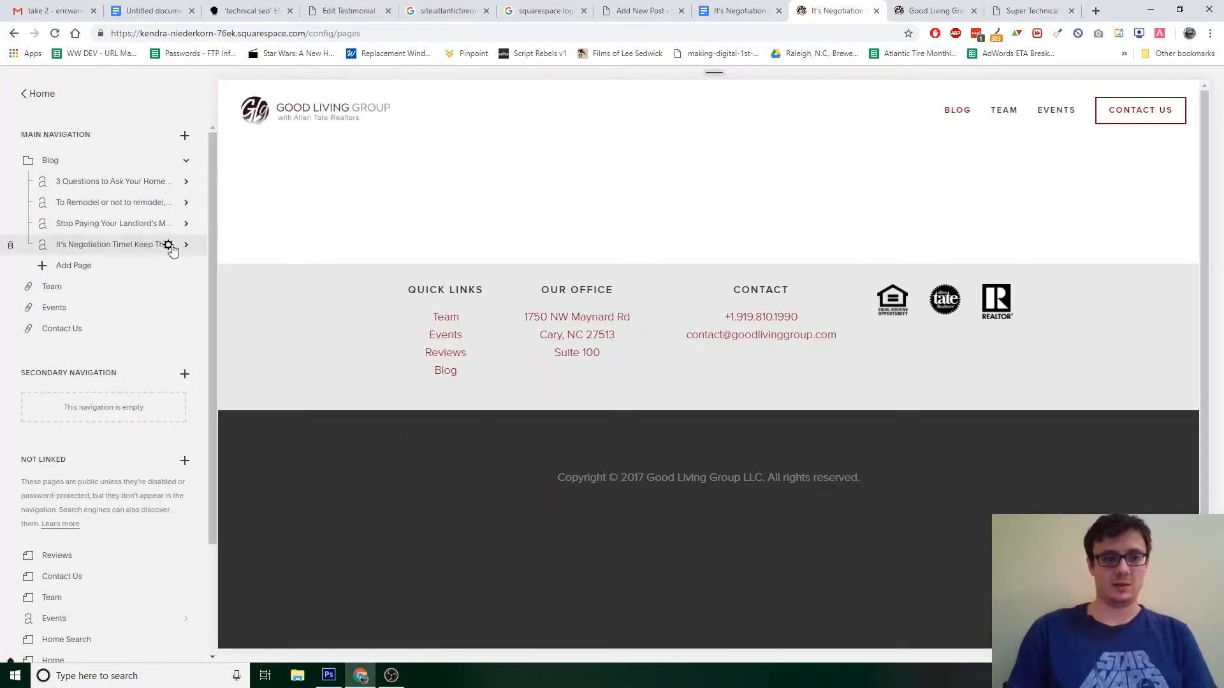
- Open the negotiation blog and add a post titled "It's Negotiation Time! Keep These 4 Things in Mind"
{"action": "left_click", "coordinate": [186, 247]}
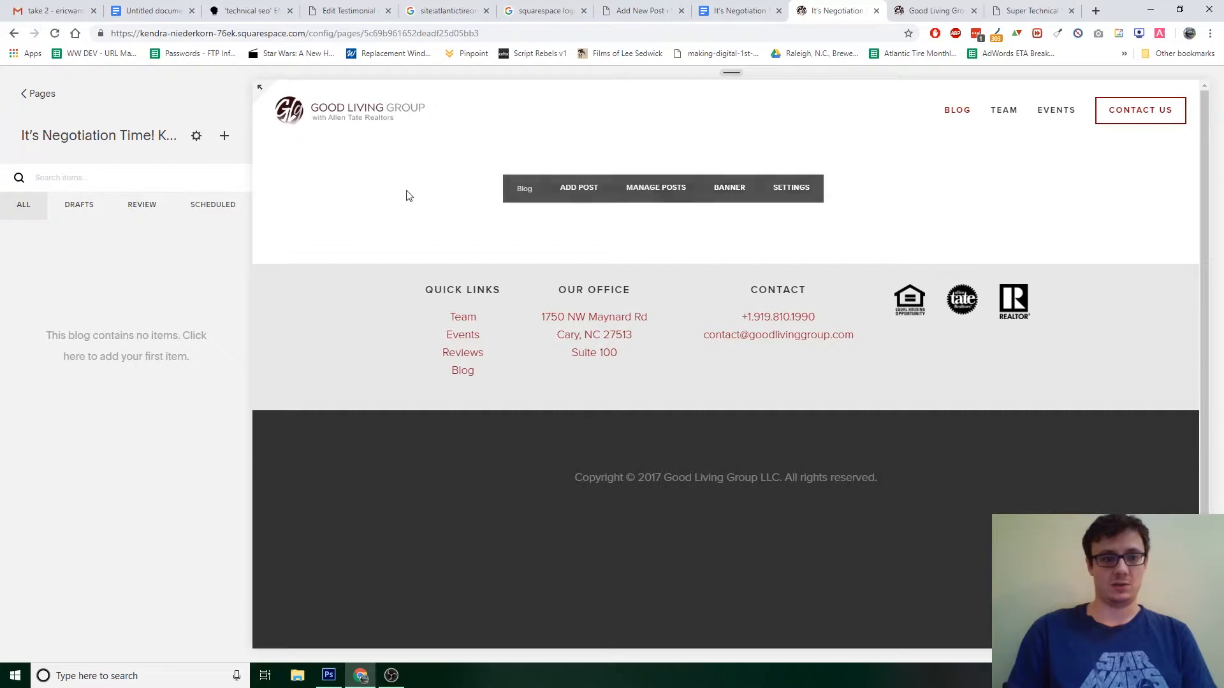
{"action": "left_click", "coordinate": [587, 195]}
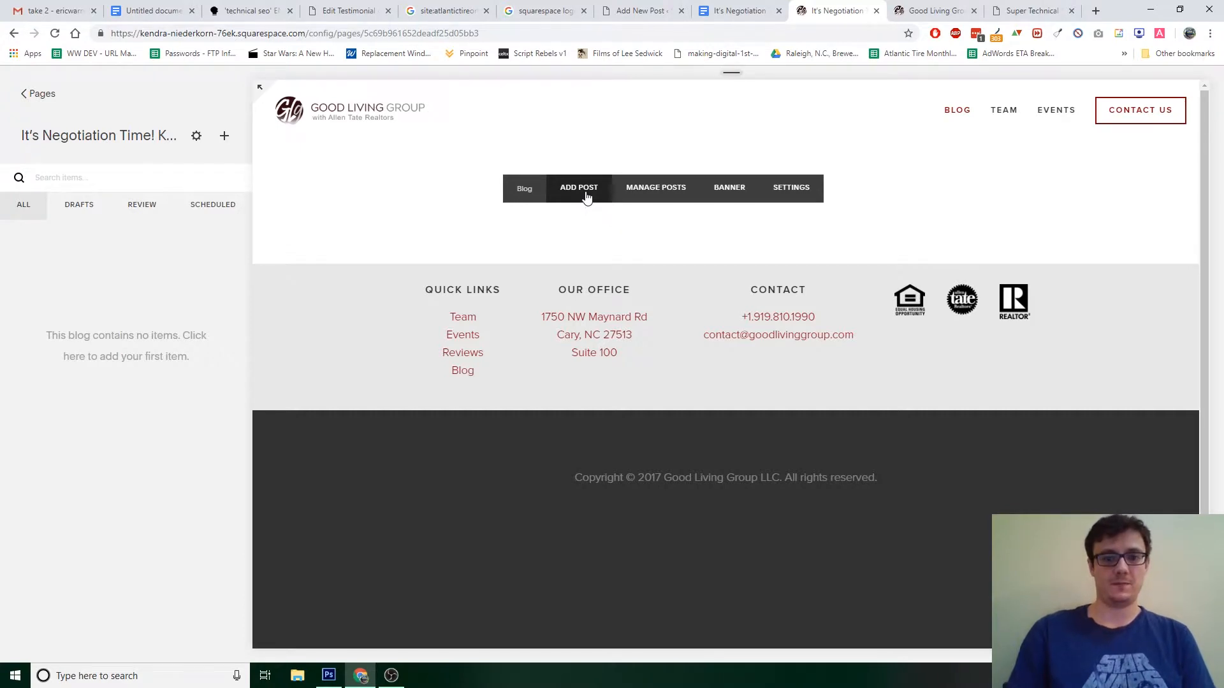
{"action": "left_click", "coordinate": [482, 151]}
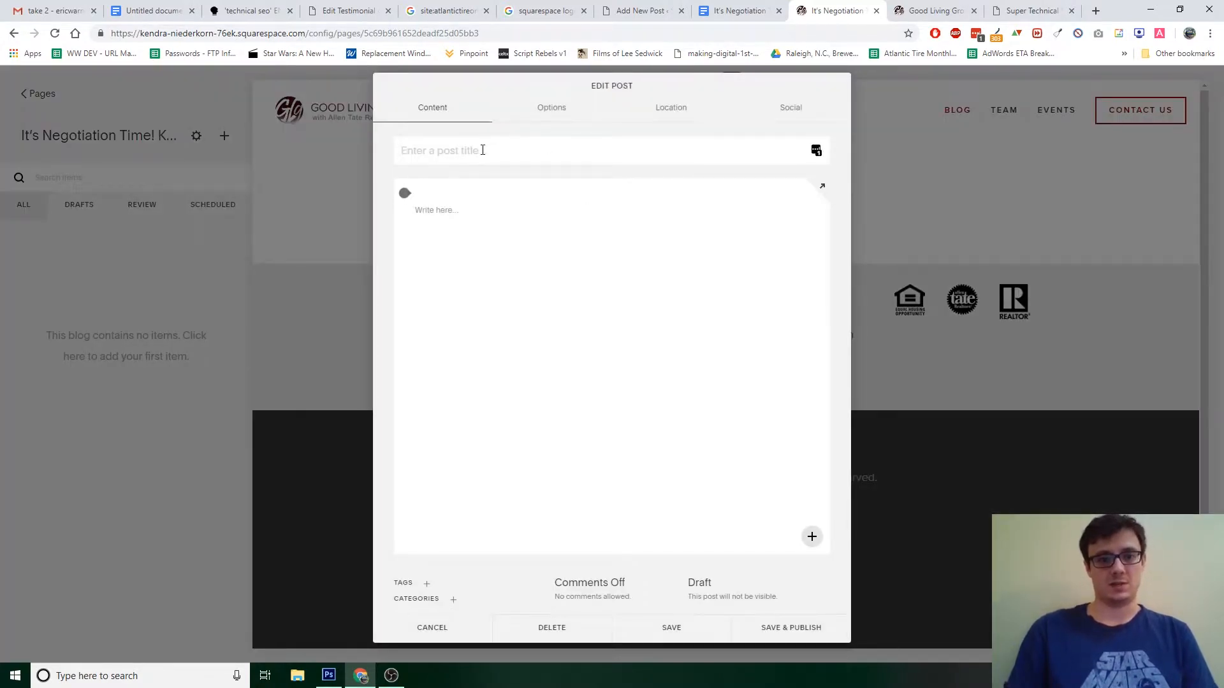
{"action": "key", "text": "ctrl+v"}
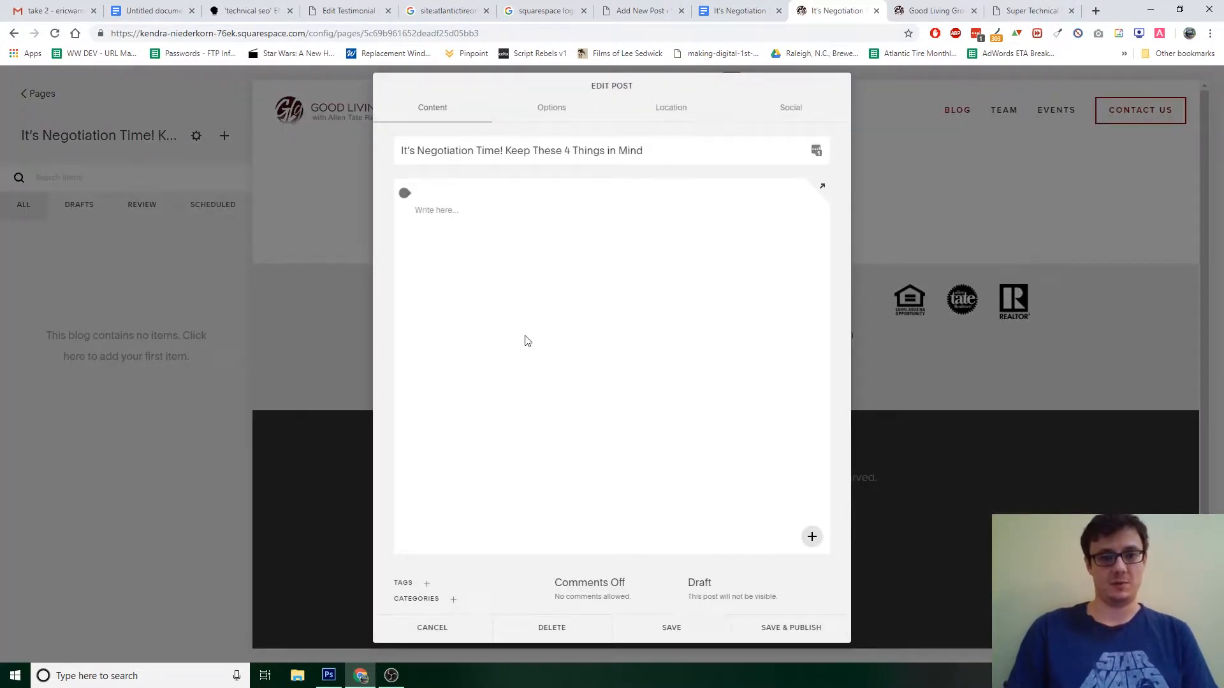
- Copy the article text below the title from the Google Docs document into the post's body
{"action": "left_click", "coordinate": [431, 211]}
{"action": "left_click", "coordinate": [731, 5]}
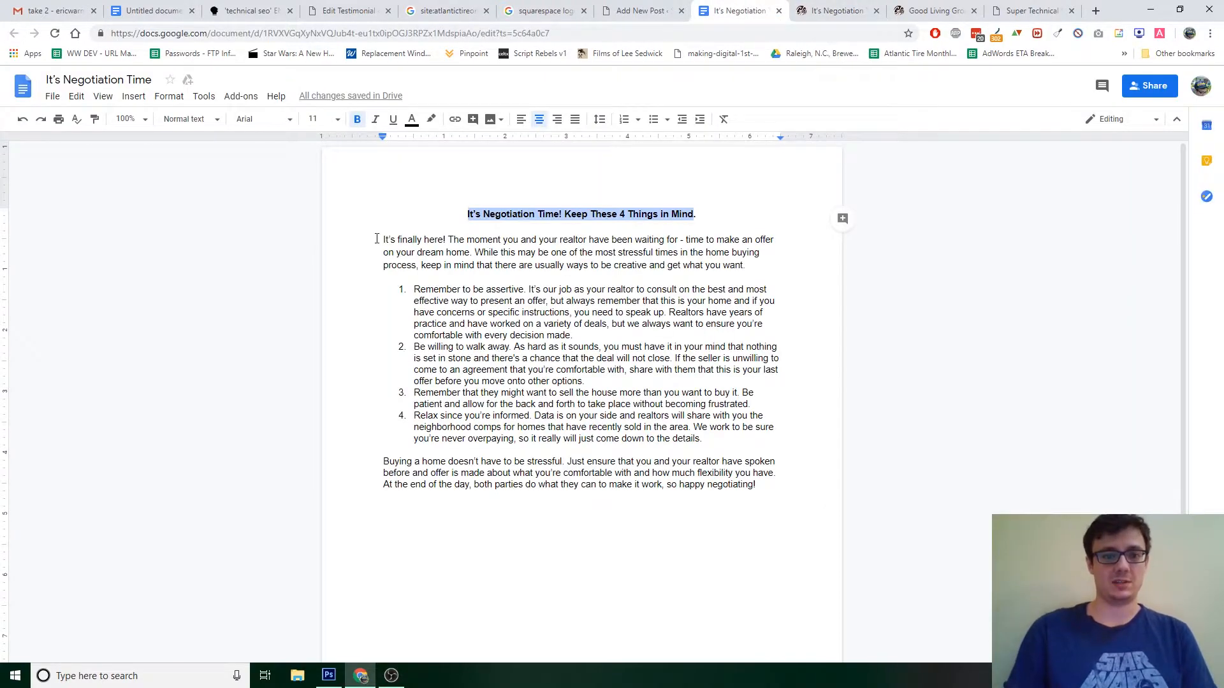
{"action": "left_click_drag", "start_coordinate": [376, 239], "coordinate": [798, 491]}
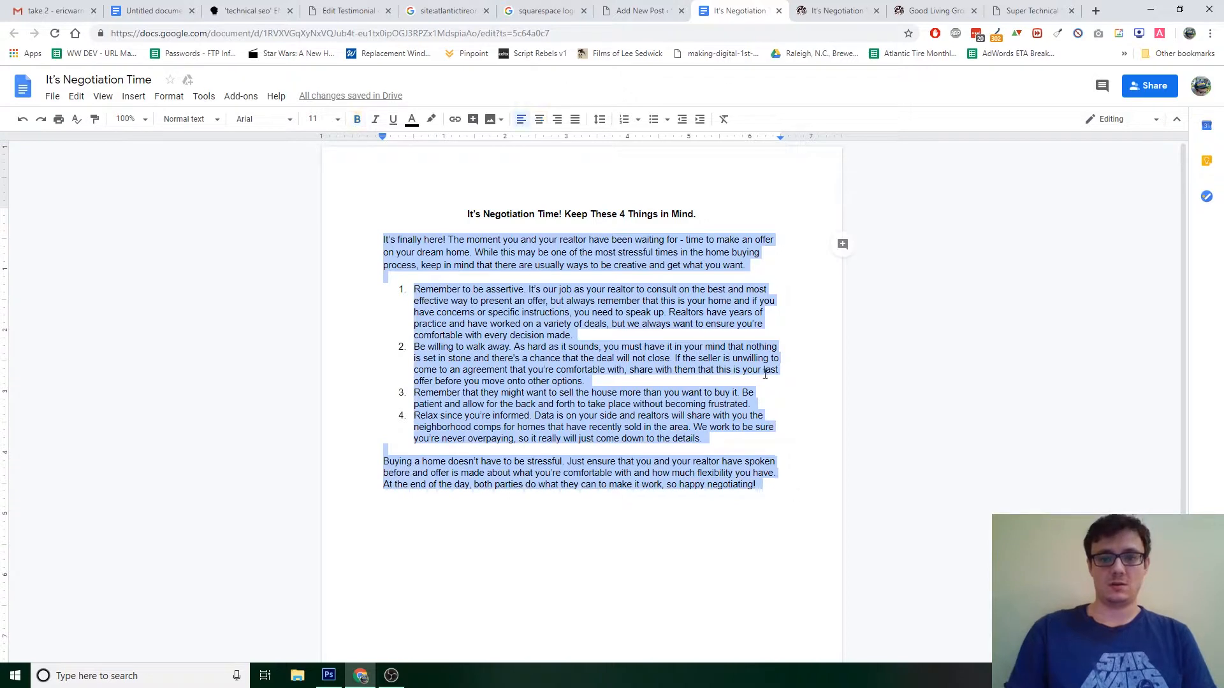
{"action": "key", "text": "ctrl+c"}
{"action": "left_click", "coordinate": [835, 11]}
{"action": "key", "text": "ctrl+v"}
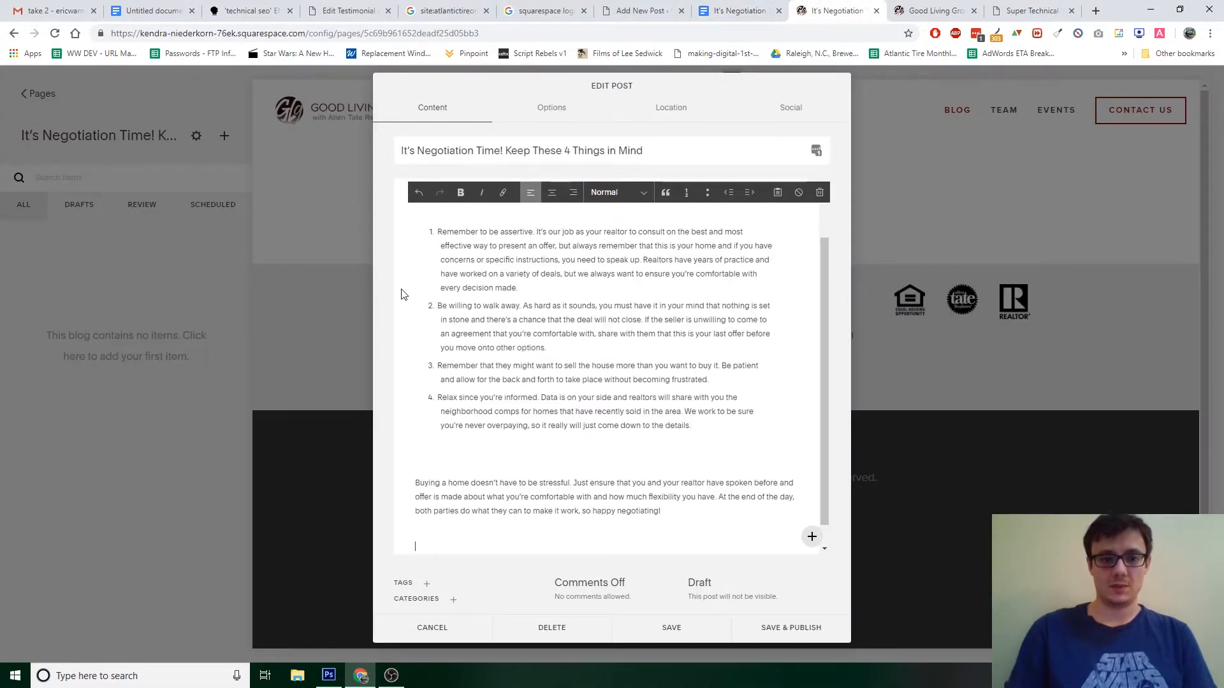
- Remove the extra blank lines between the numbered list and the closing paragraph, leaving a single line break
{"action": "key", "text": "BackSpace"}
{"action": "key", "text": "BackSpace"}
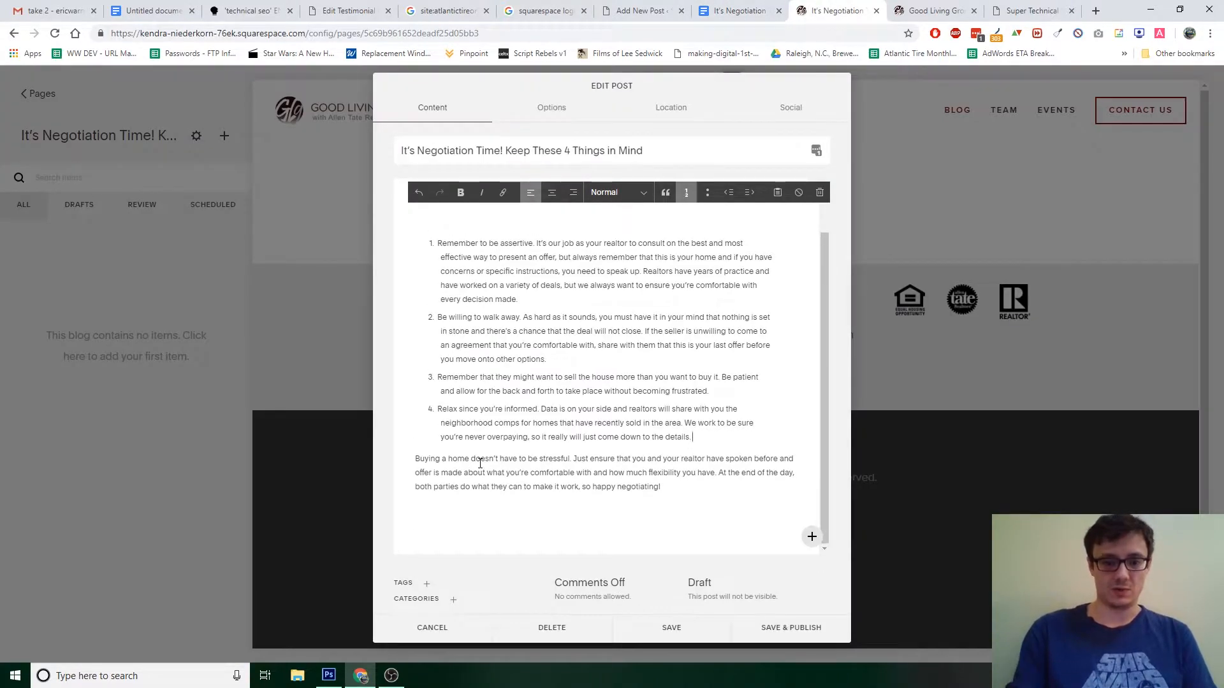
{"action": "key", "text": "shift+Return"}
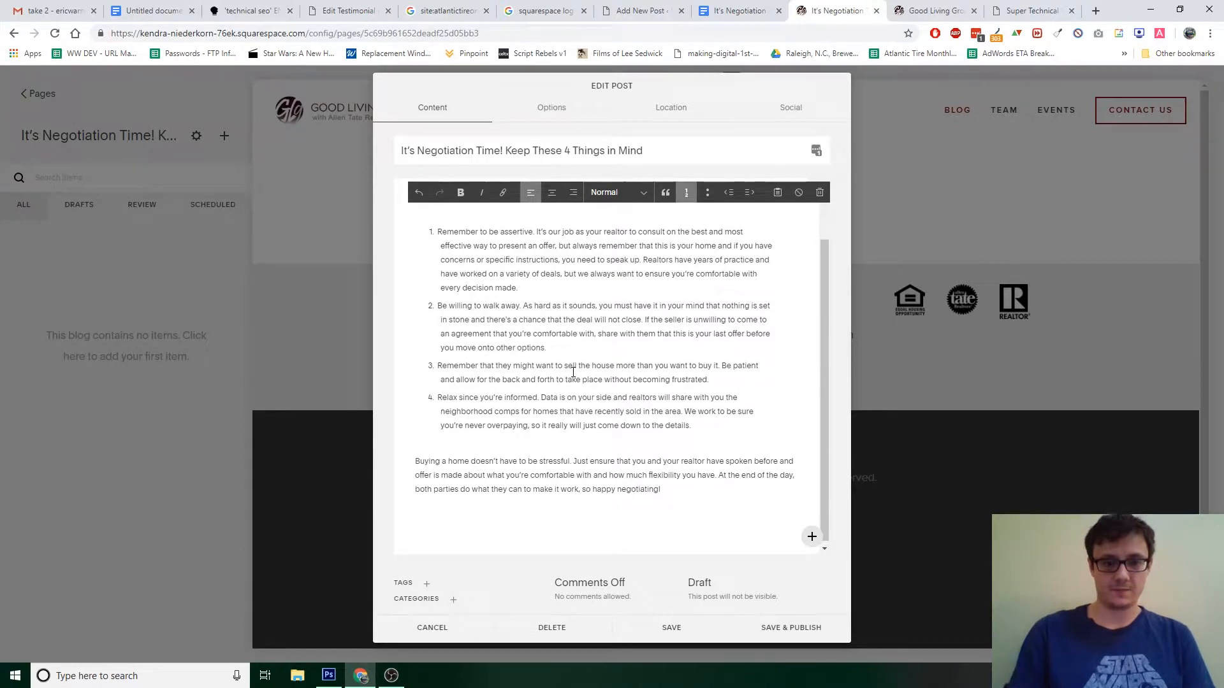
- Remove the extra blank line between the introductory paragraph and the numbered list in the post body
{"action": "scroll", "coordinate": [573, 373], "scroll_direction": "up", "scroll_amount": 2}
{"action": "left_click", "coordinate": [491, 259]}
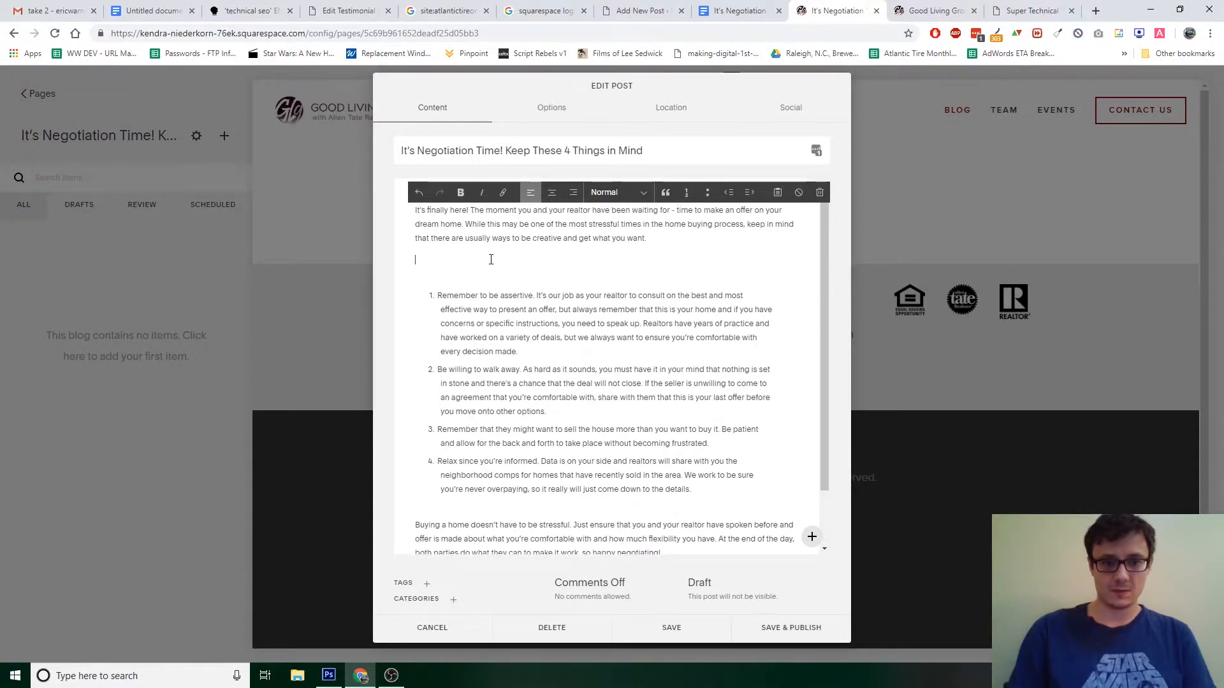
{"action": "key", "text": "BackSpace"}
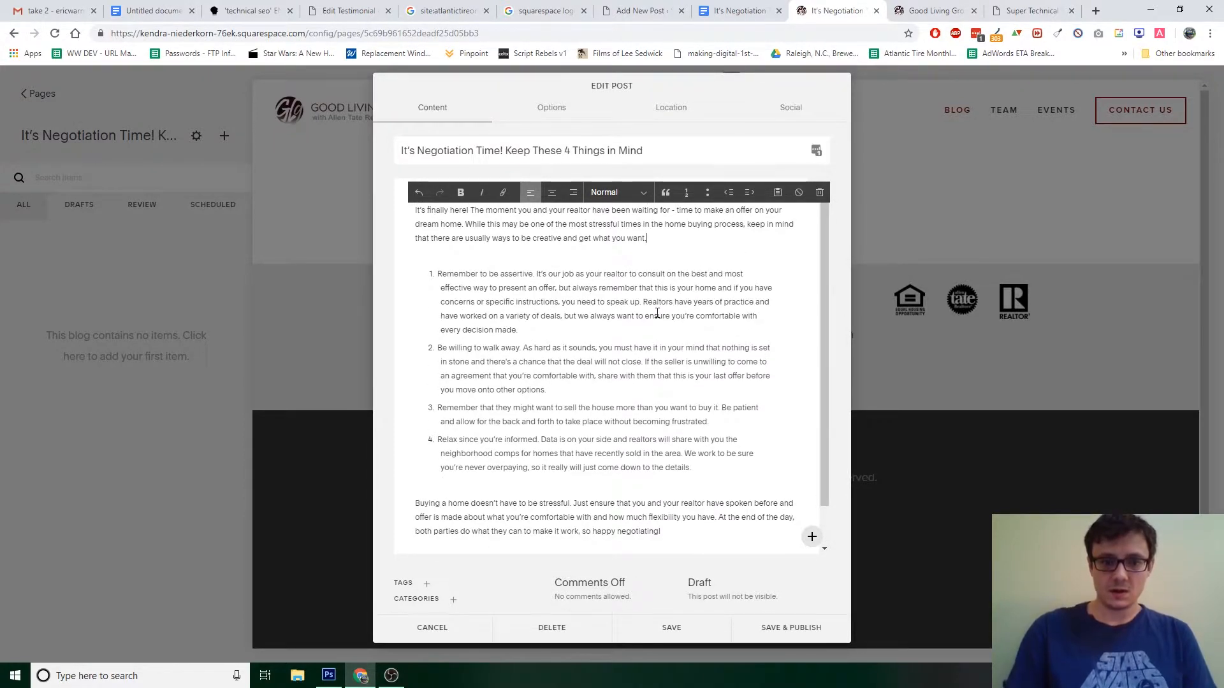
- Add the tag "real estate" to the post
{"action": "scroll", "coordinate": [657, 319], "scroll_direction": "down", "scroll_amount": 1}
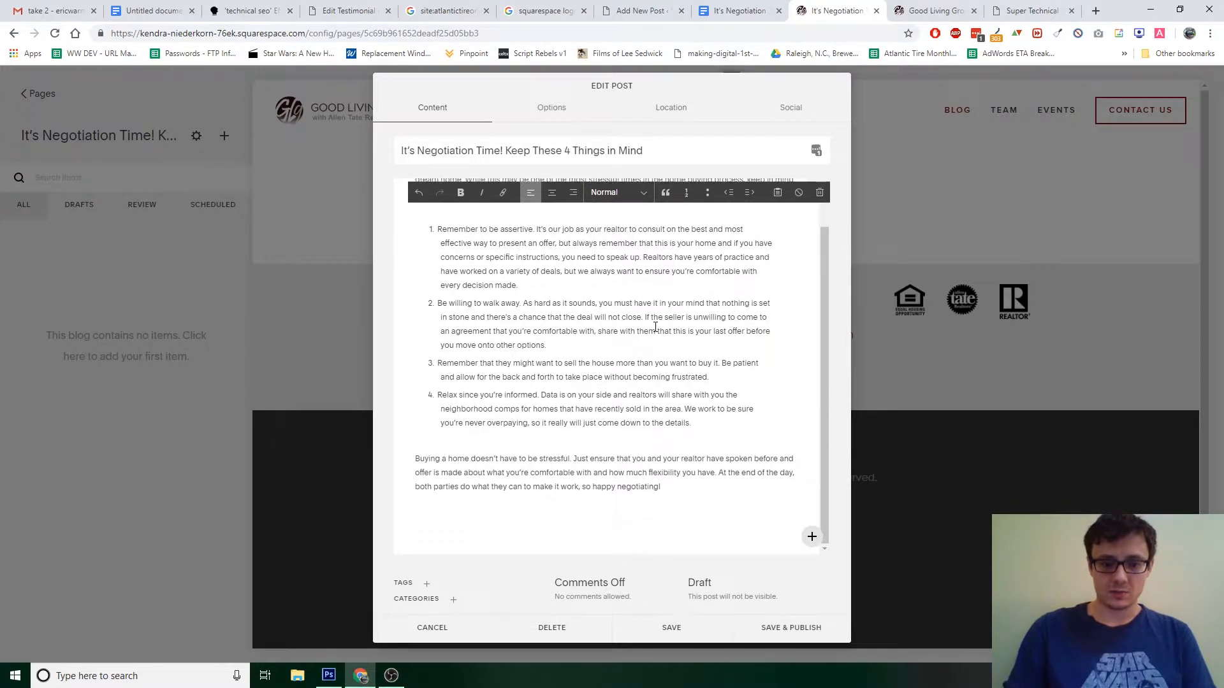
{"action": "left_click", "coordinate": [428, 585]}
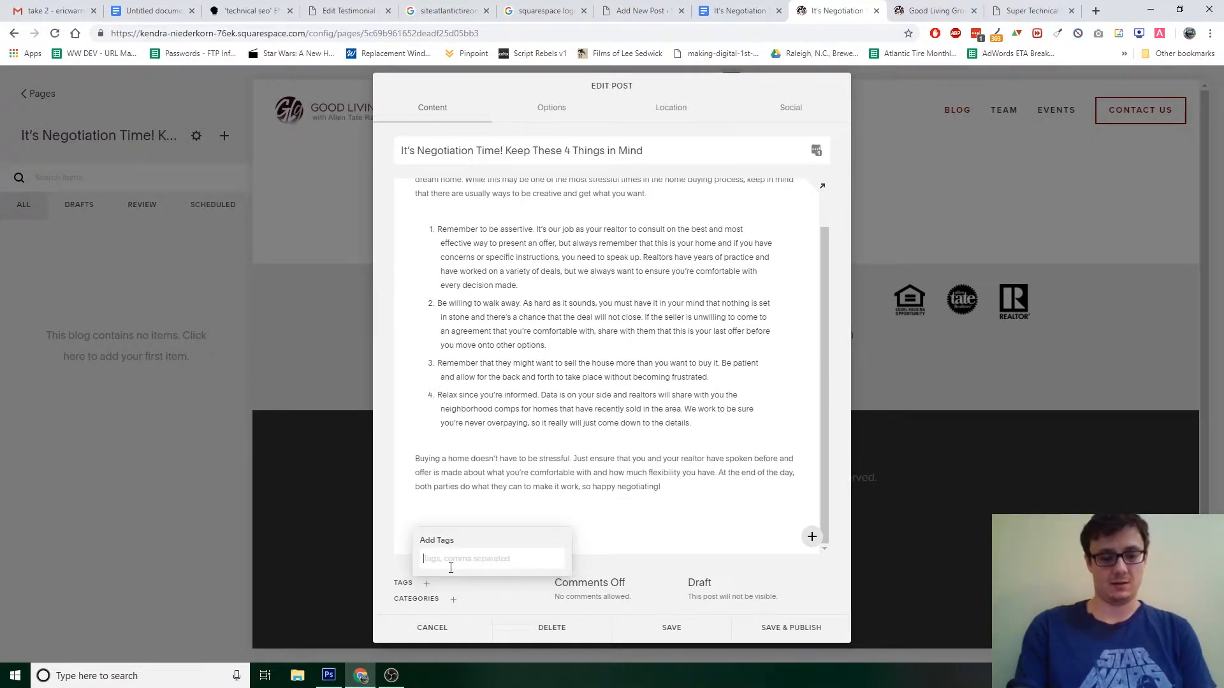
{"action": "type", "text": "real estate"}
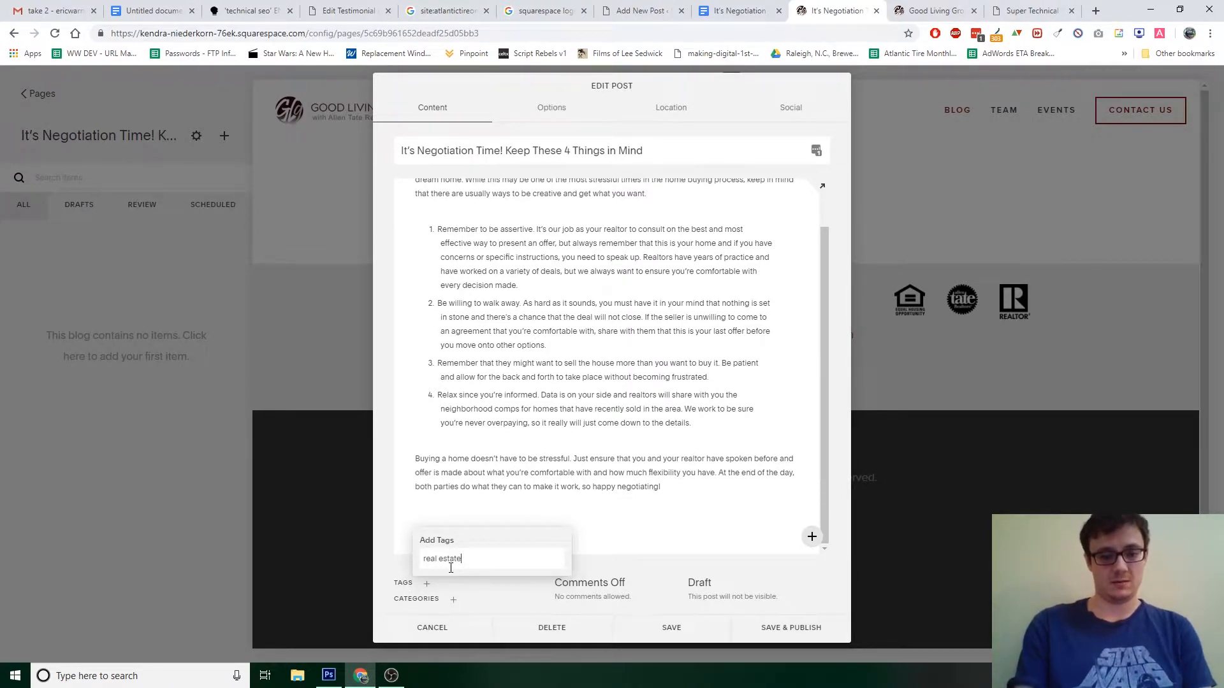
{"action": "key", "text": "Return"}
- Create a category named "real estate" and assign it to the post
{"action": "left_click", "coordinate": [454, 601]}
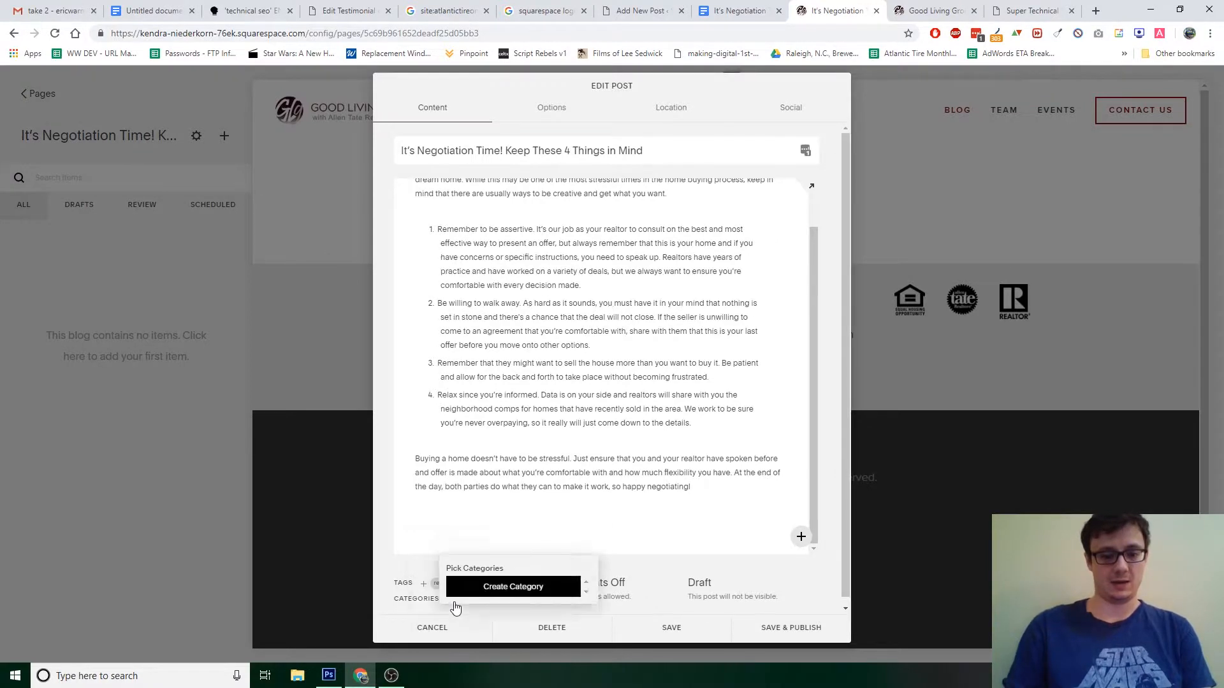
{"action": "left_click", "coordinate": [486, 575]}
{"action": "type", "text": "rea"}
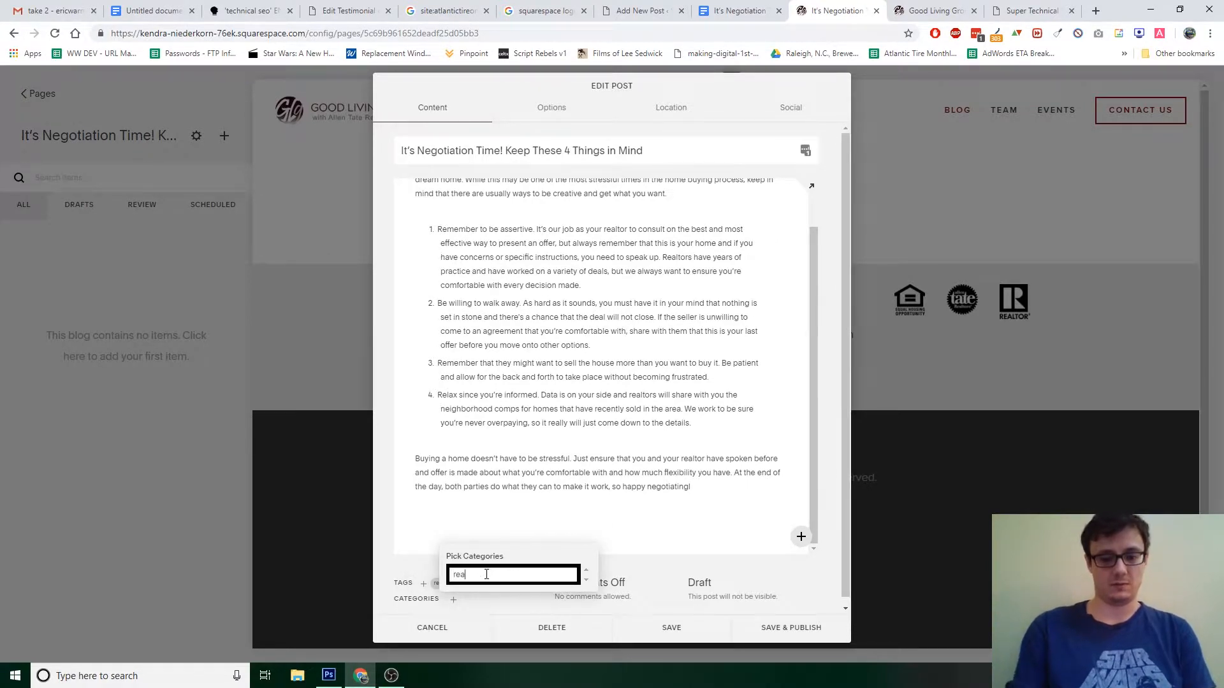
{"action": "type", "text": "l esta"}
{"action": "key", "text": "BackSpace"}
{"action": "type", "text": "tate"}
{"action": "key", "text": "Return"}
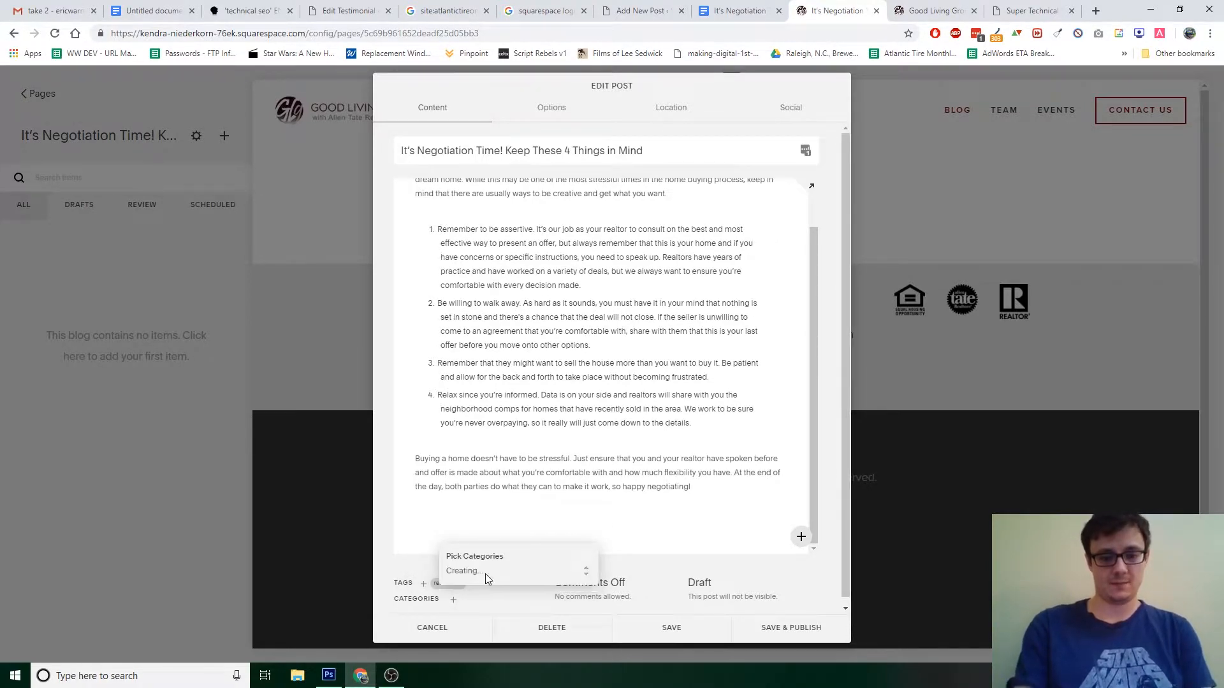
{"action": "left_click", "coordinate": [659, 565]}
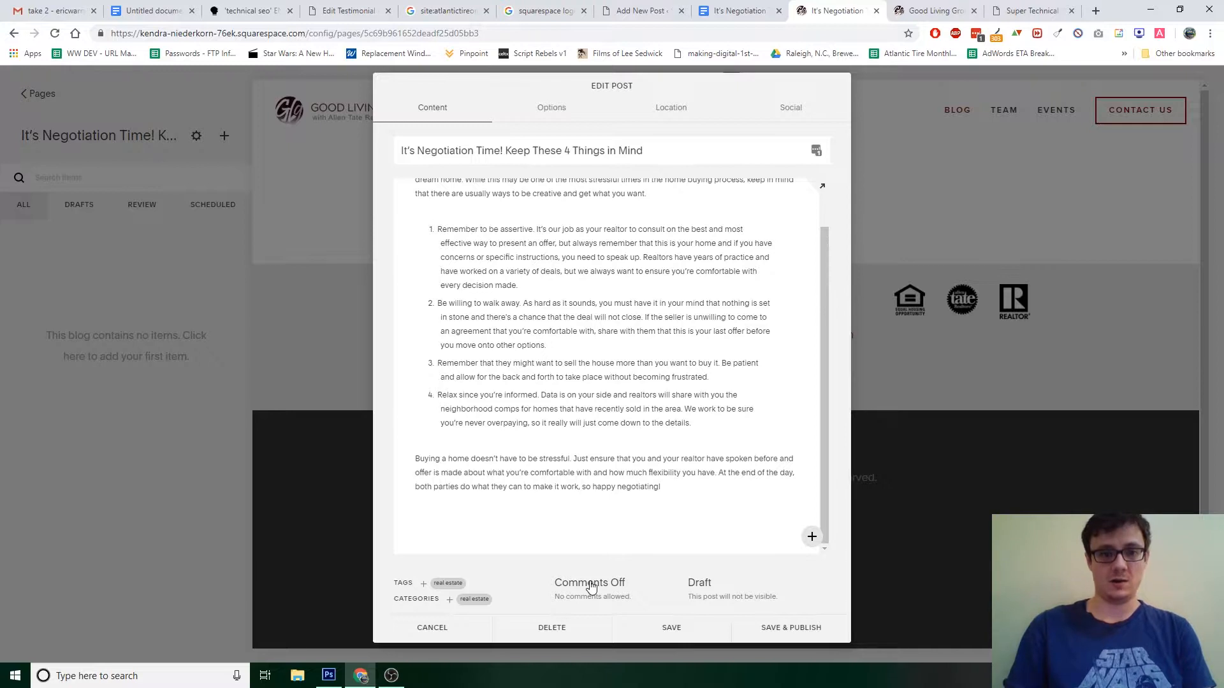
{"action": "left_click", "coordinate": [561, 110]}
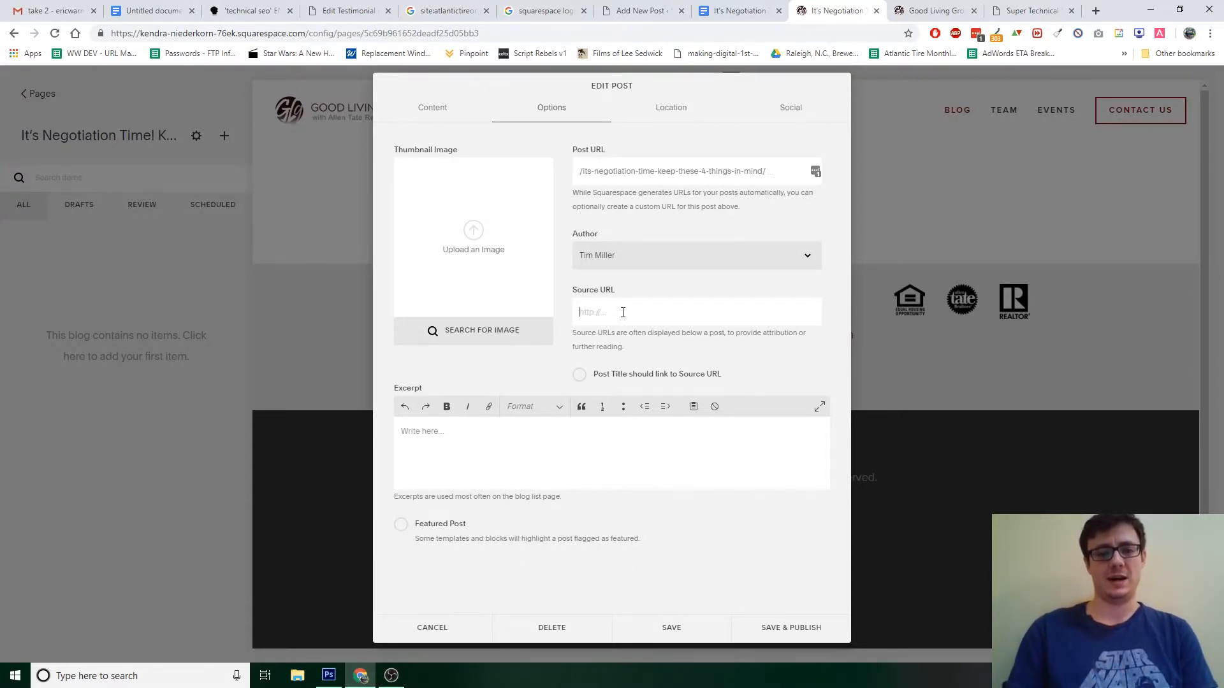
{"action": "left_click", "coordinate": [464, 463]}
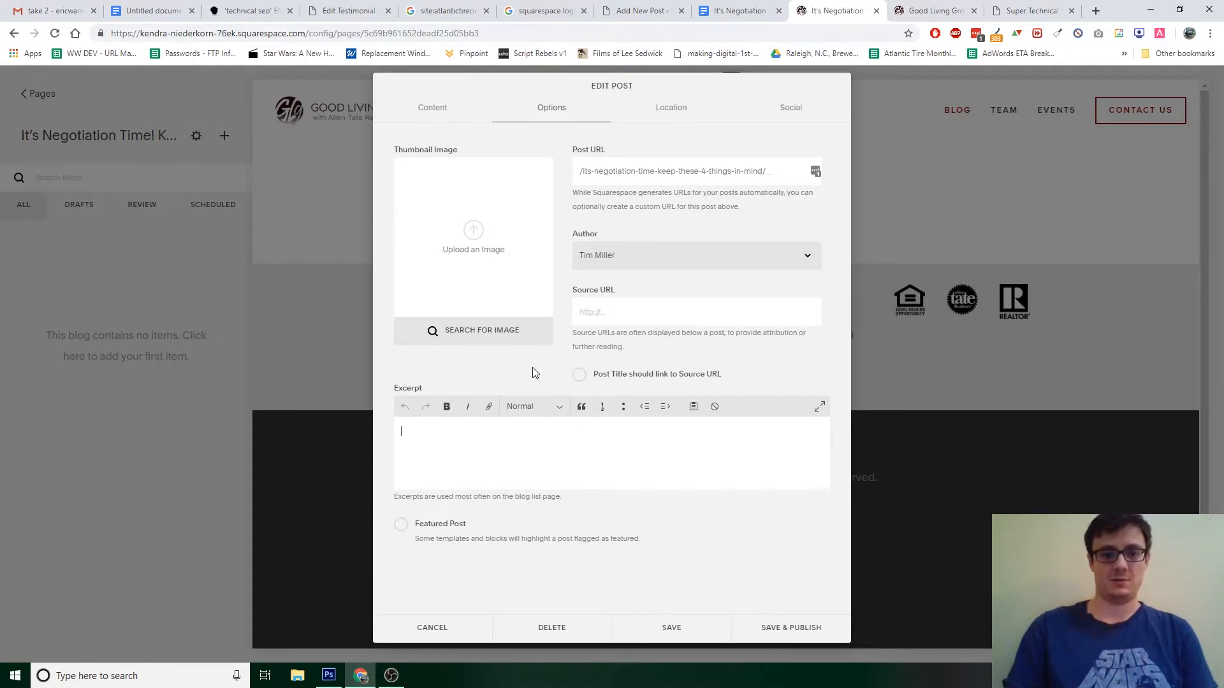
- Enter "Good Living Group" as the business name in the post's location settings
{"action": "left_click", "coordinate": [672, 116]}
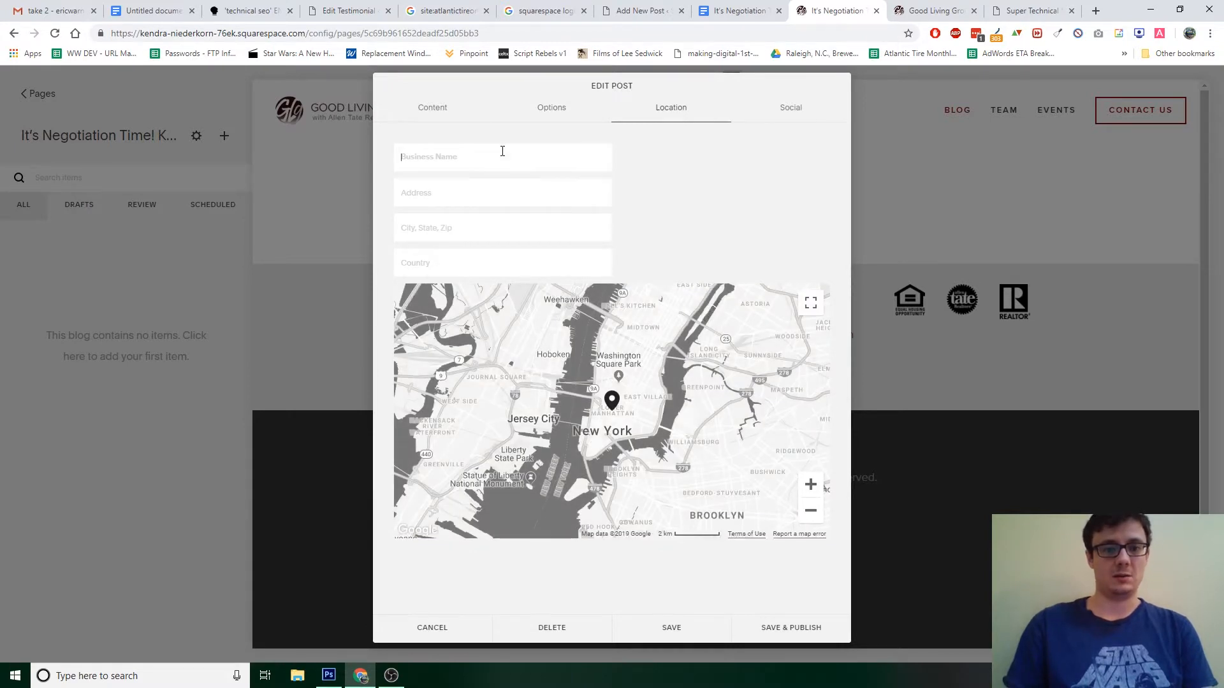
{"action": "left_click", "coordinate": [502, 152]}
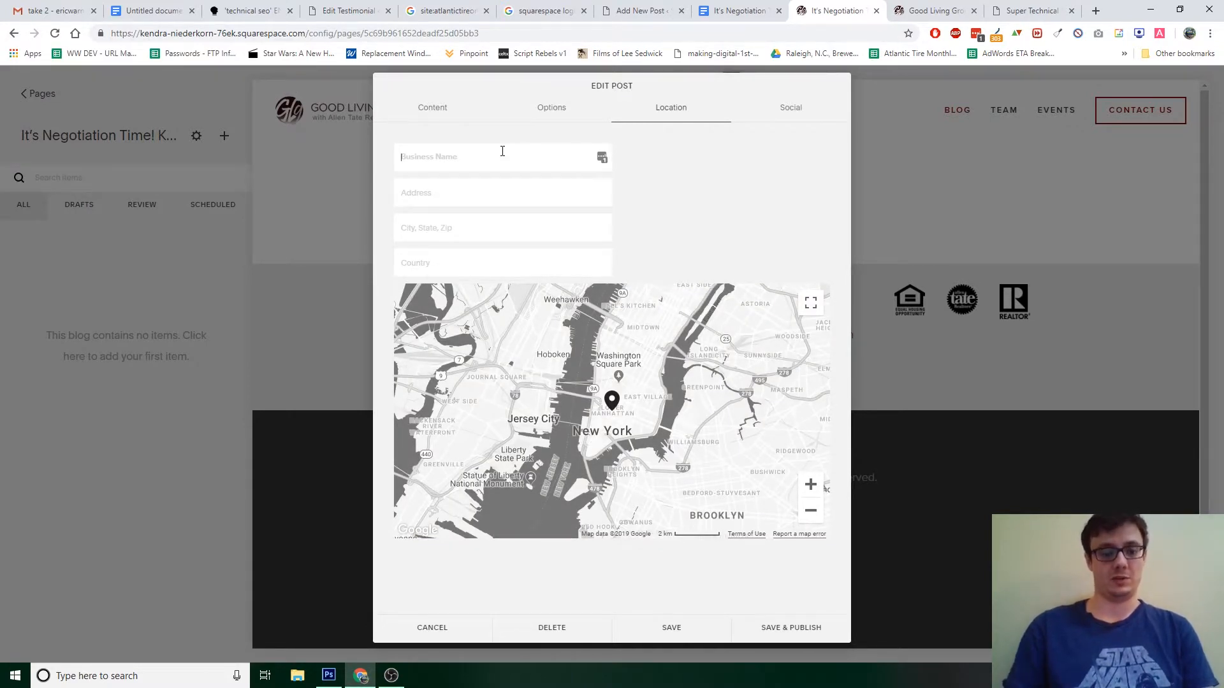
{"action": "type", "text": "Good Living G"}
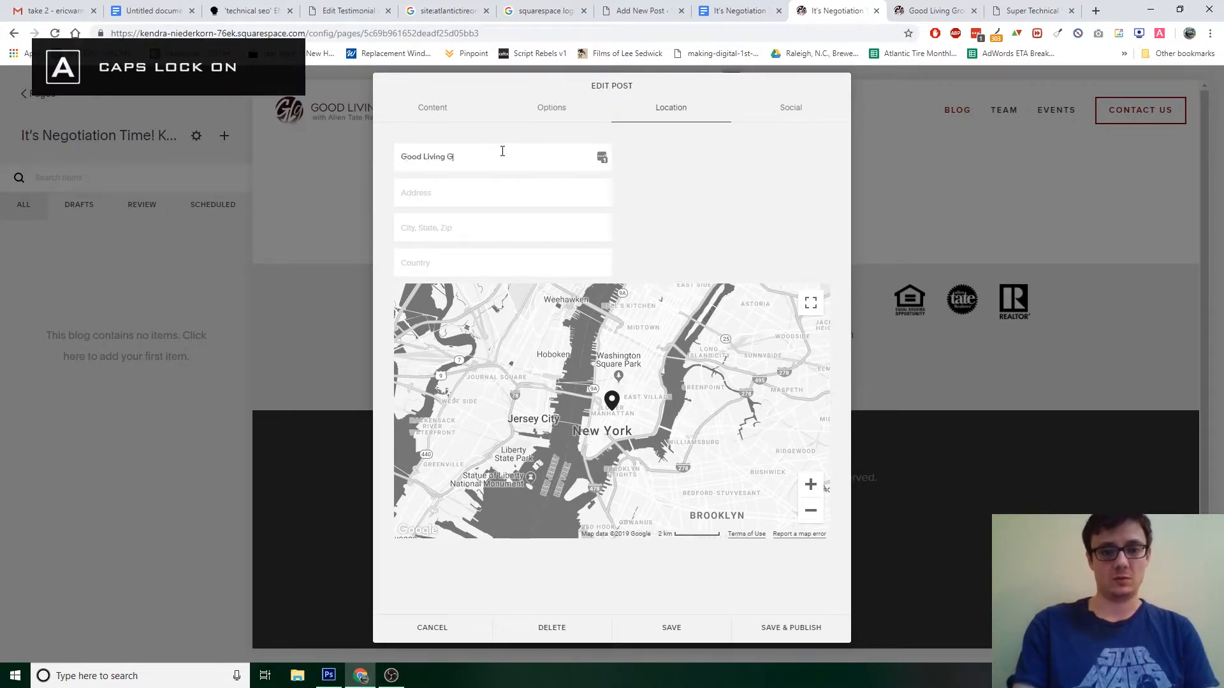
{"action": "key", "text": "Caps_Lock"}
{"action": "type", "text": "rou"}
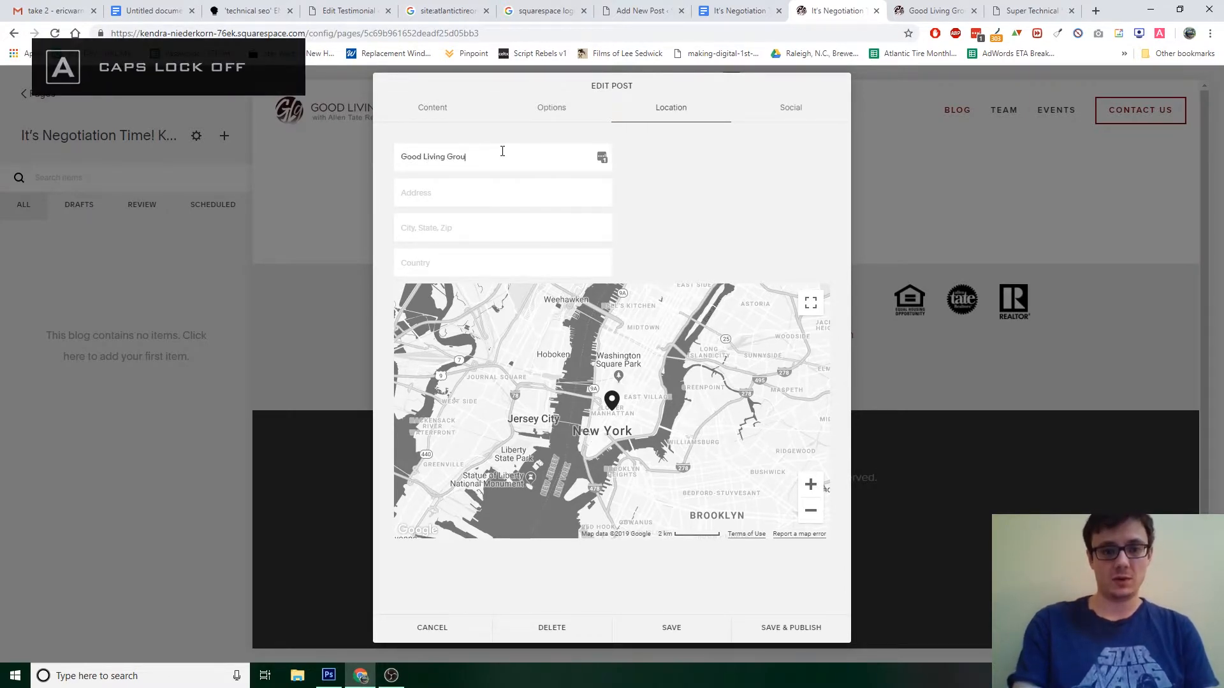
{"action": "type", "text": "p"}
- Copy the full office address from the footer of the live Good Living Group website
{"action": "left_click", "coordinate": [934, 11]}
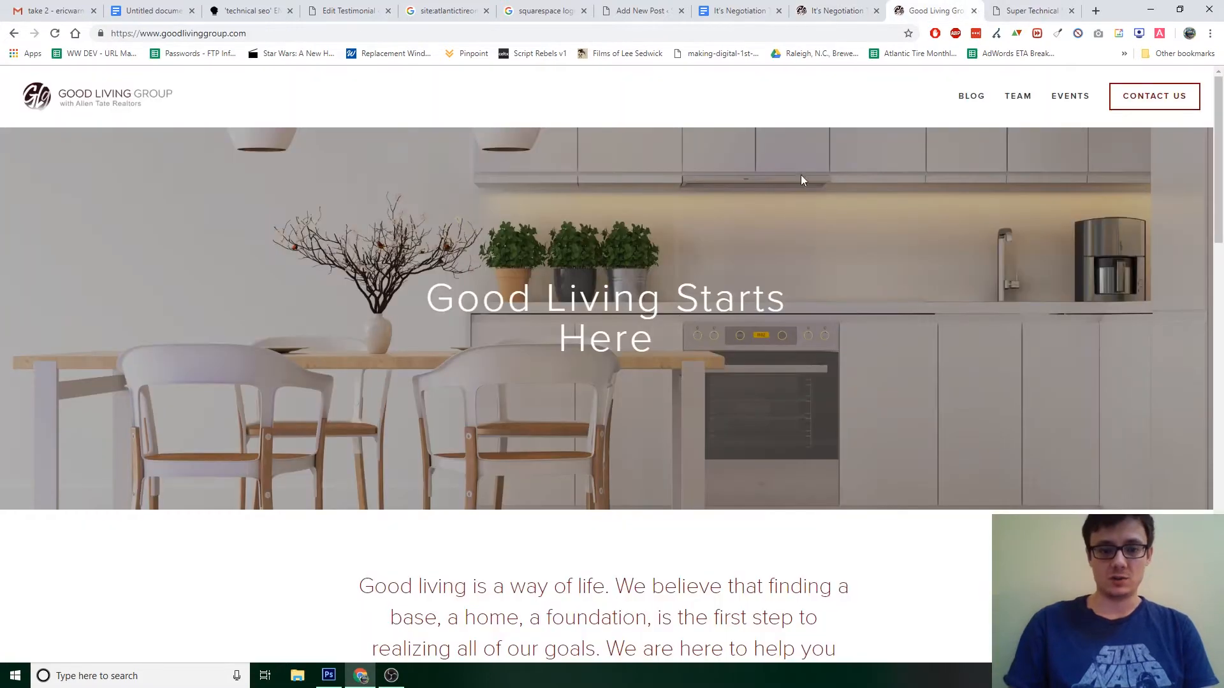
{"action": "scroll", "coordinate": [523, 521], "scroll_direction": "down", "scroll_amount": 3}
{"action": "scroll", "coordinate": [523, 521], "scroll_direction": "down", "scroll_amount": 20}
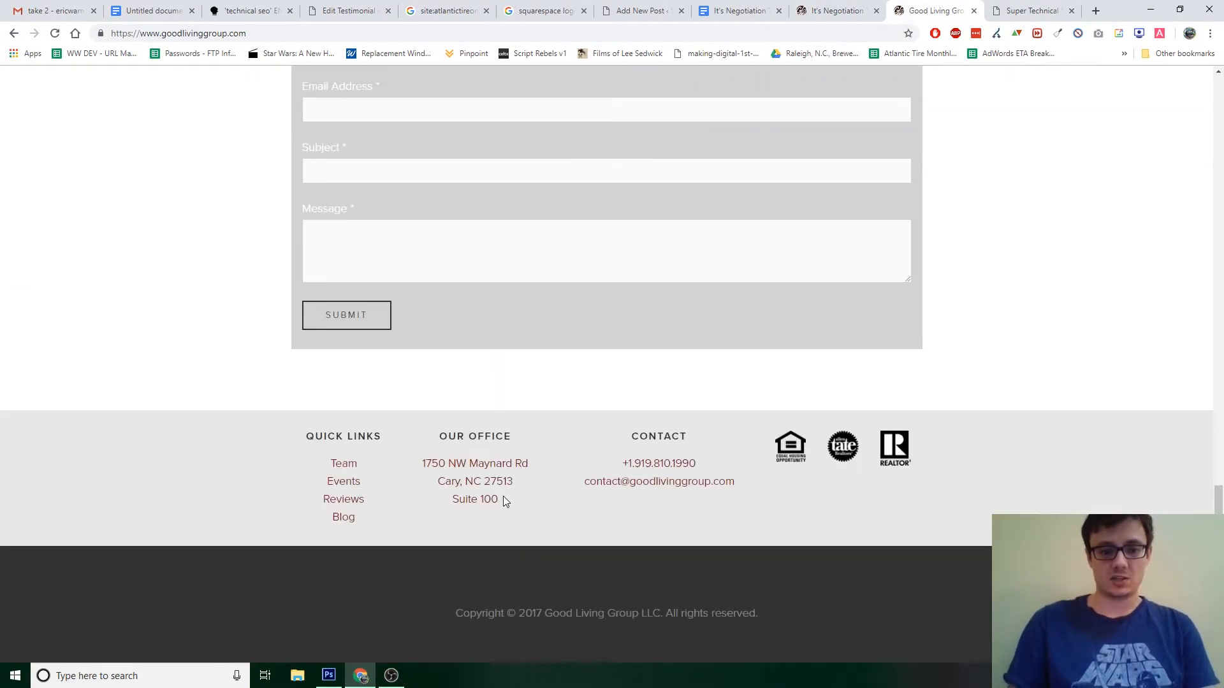
{"action": "left_click_drag", "start_coordinate": [504, 500], "coordinate": [410, 472]}
{"action": "key", "text": "ctrl+c"}
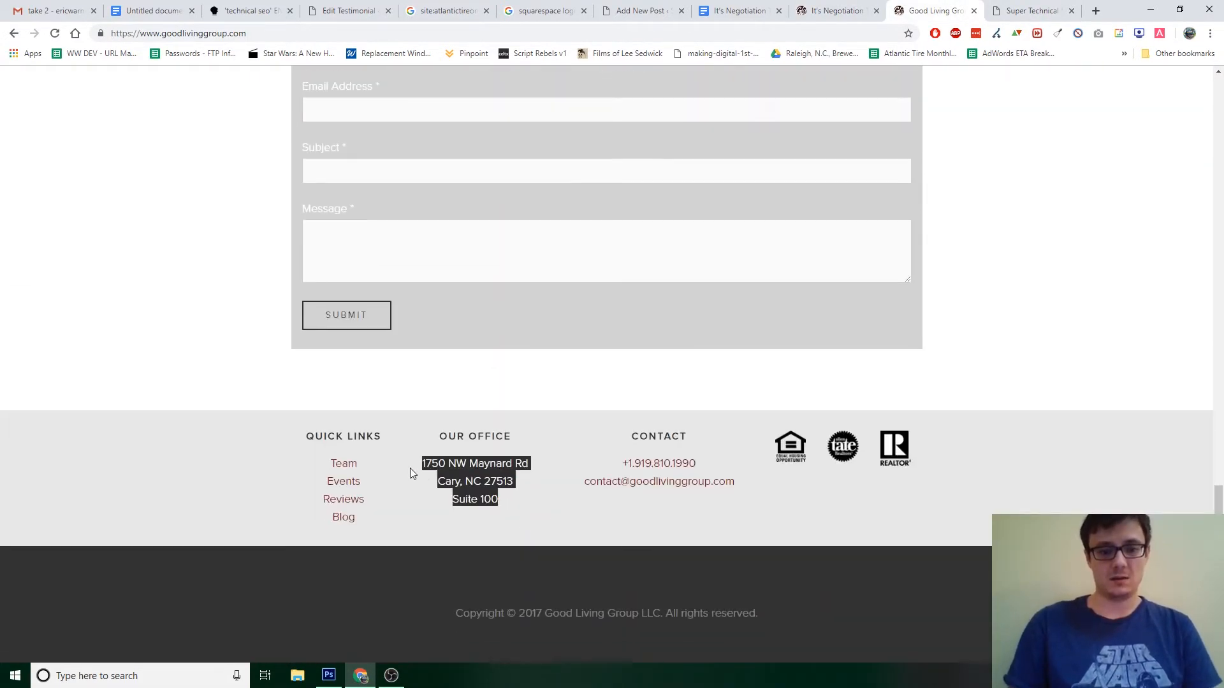
- Paste the office address into the post's location, moving the city, state and zip into their own field and separating street and suite with a comma
{"action": "left_click", "coordinate": [835, 11]}
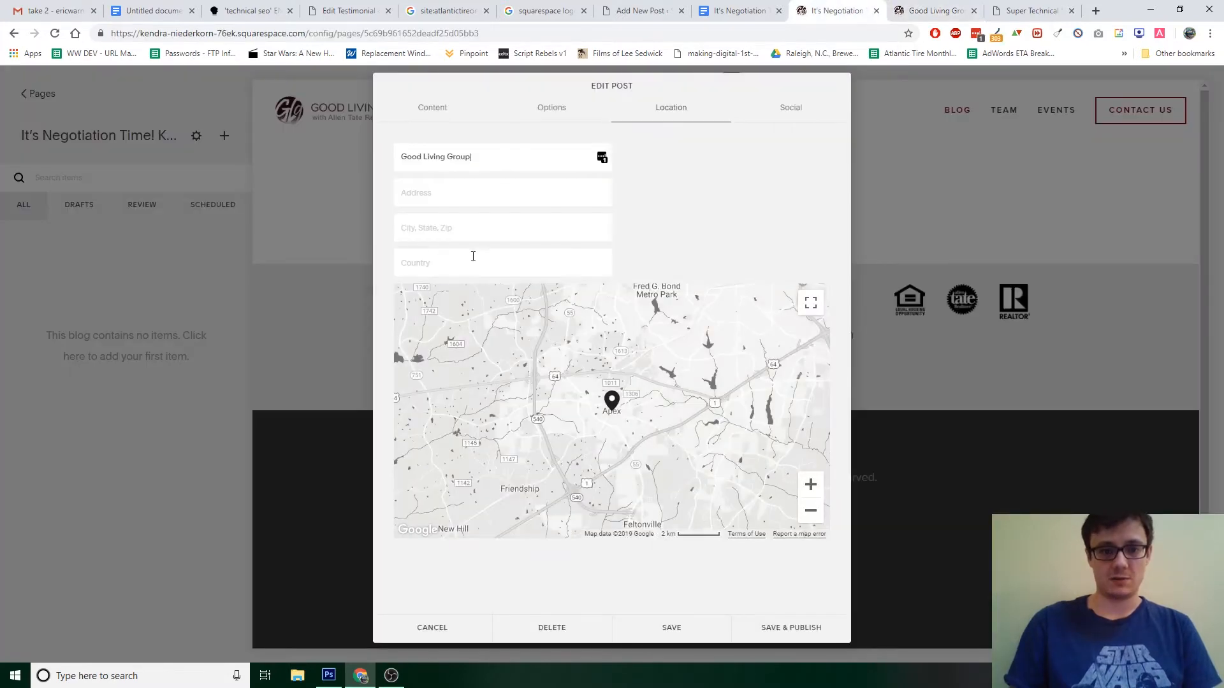
{"action": "left_click", "coordinate": [427, 195]}
{"action": "key", "text": "ctrl+v"}
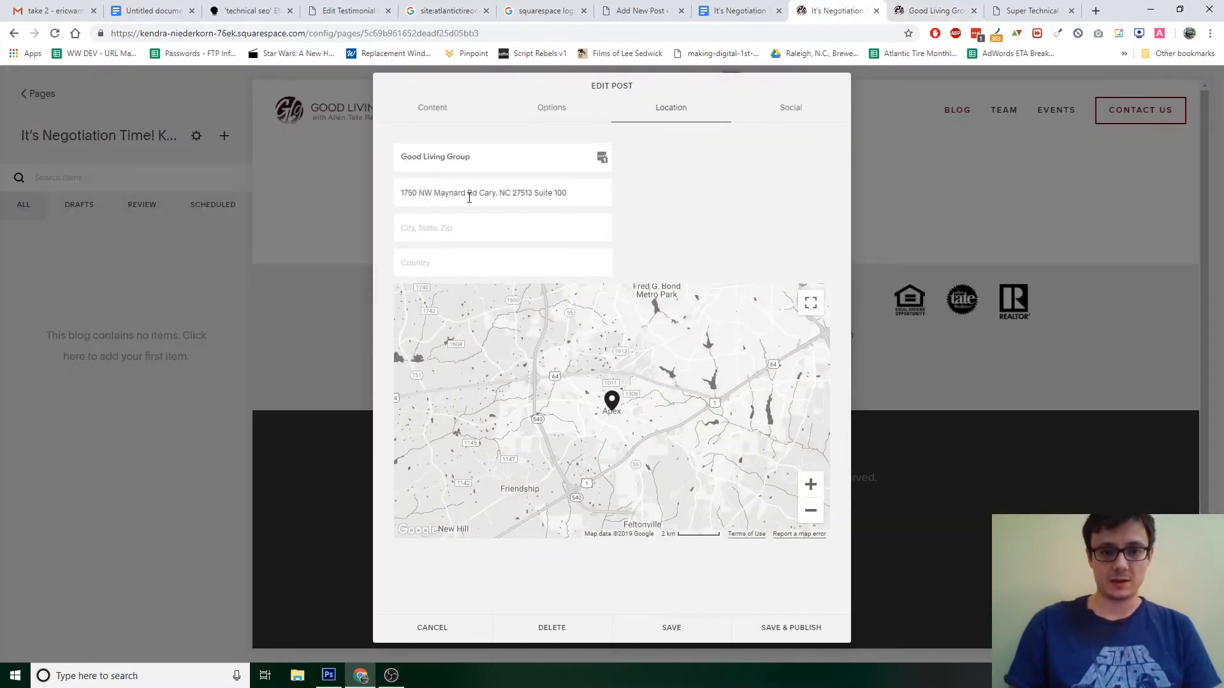
{"action": "left_click_drag", "start_coordinate": [479, 194], "coordinate": [526, 192]}
{"action": "key", "text": "ctrl+x"}
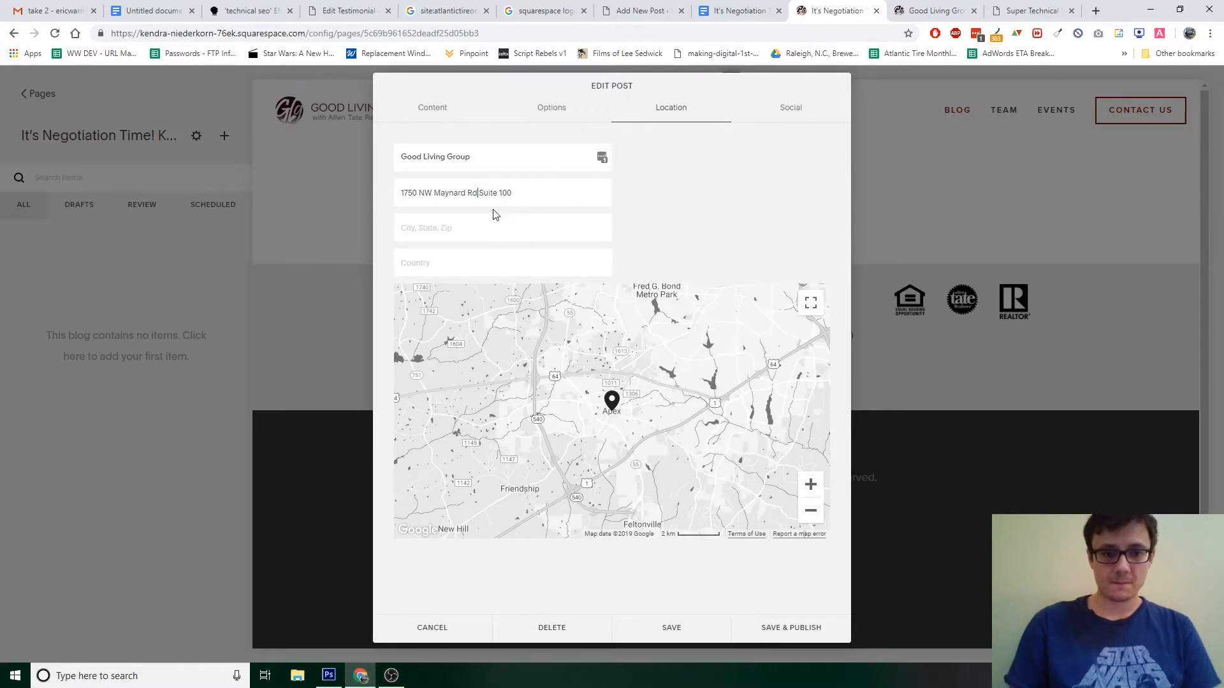
{"action": "key", "text": "ctrl+v"}
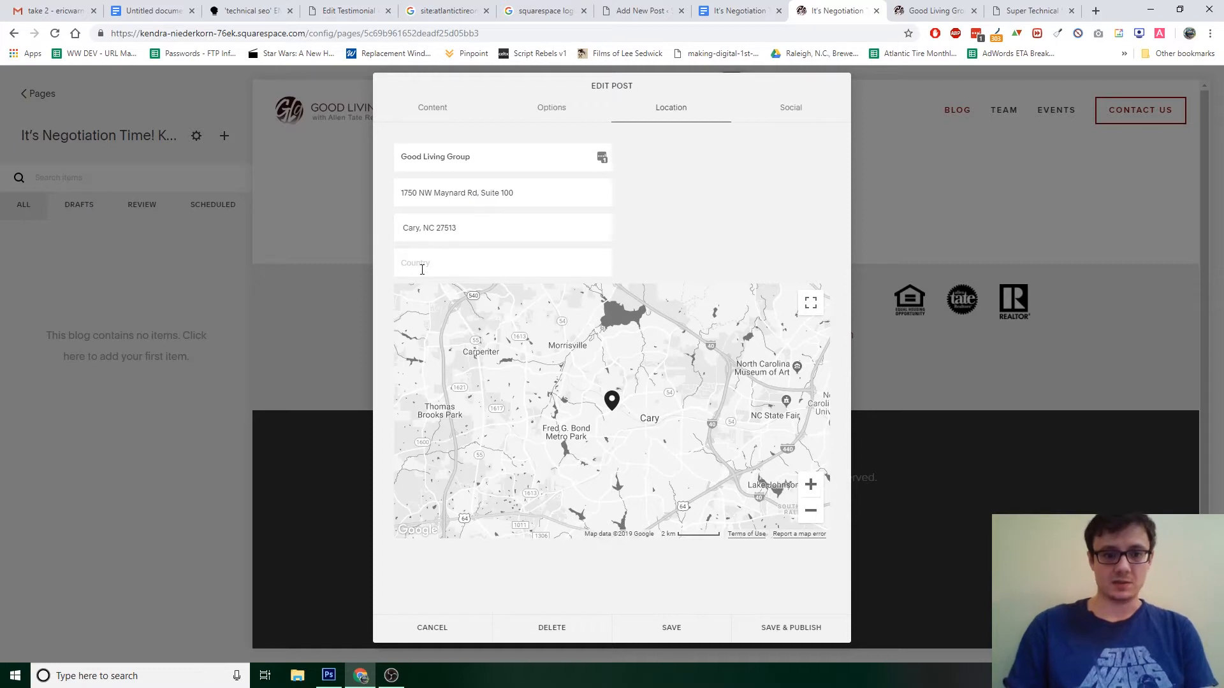
- Set the country in the post's location to United States
{"action": "key", "text": "Caps_Lock"}
{"action": "type", "text": "U"}
{"action": "key", "text": "Caps_Lock"}
{"action": "type", "text": "nited"}
{"action": "key", "text": "Caps_Lock"}
{"action": "type", "text": "S"}
{"action": "key", "text": "Caps_Lock"}
{"action": "type", "text": "t"}
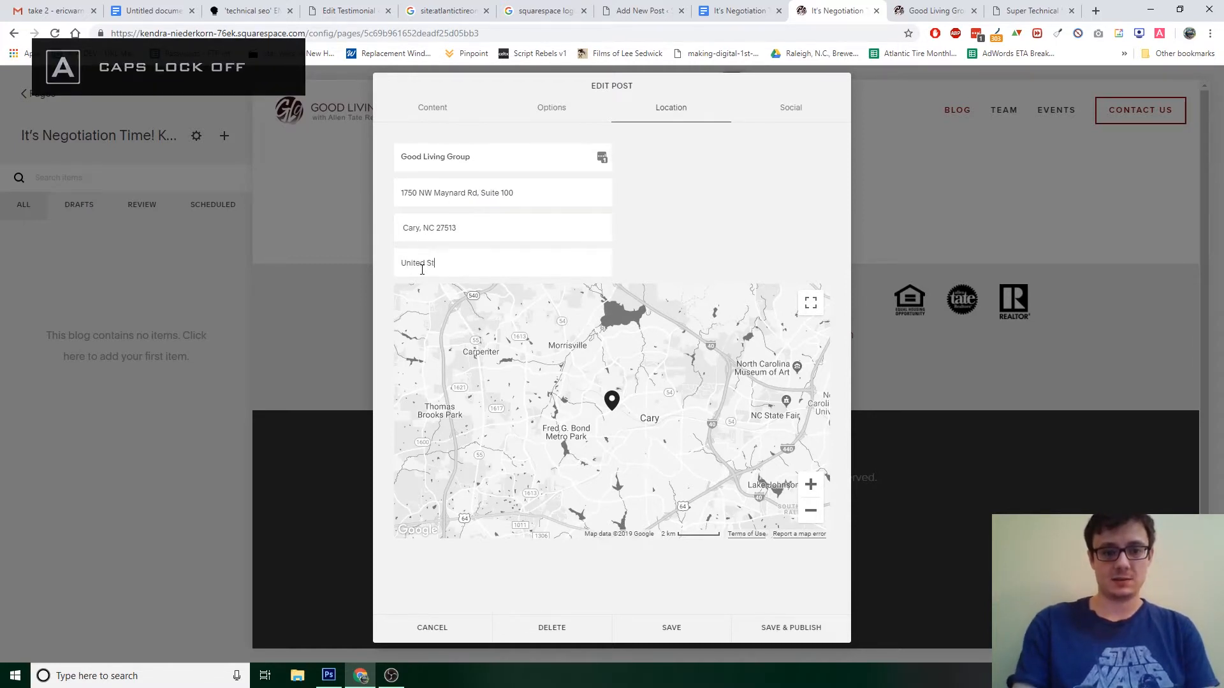
{"action": "type", "text": "ates"}
- Check the post's social sharing options, return to its content, and save and publish the post
{"action": "left_click", "coordinate": [789, 110]}
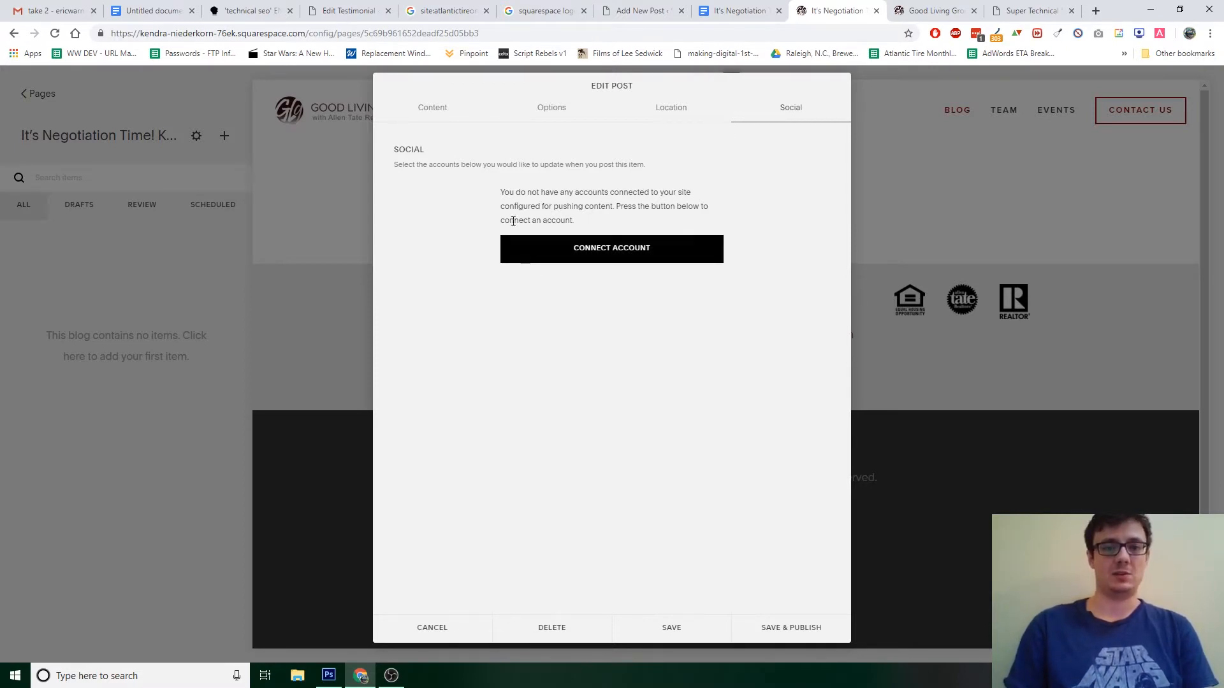
{"action": "left_click", "coordinate": [436, 108]}
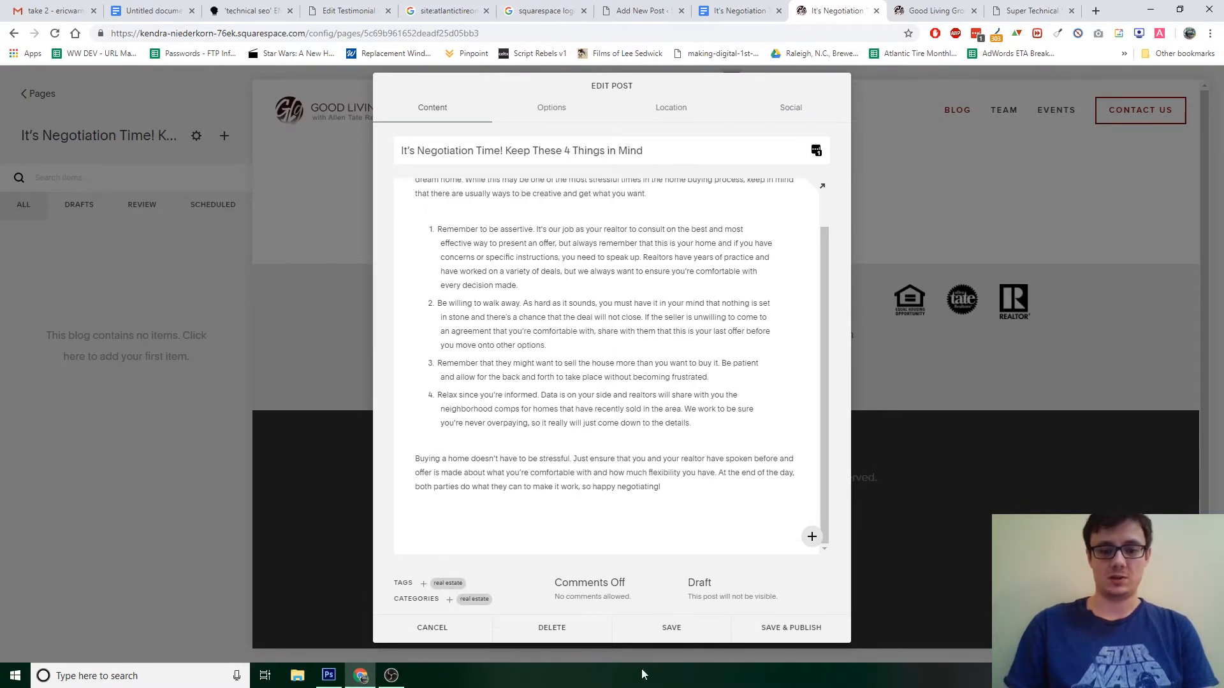
{"action": "left_click", "coordinate": [770, 629]}
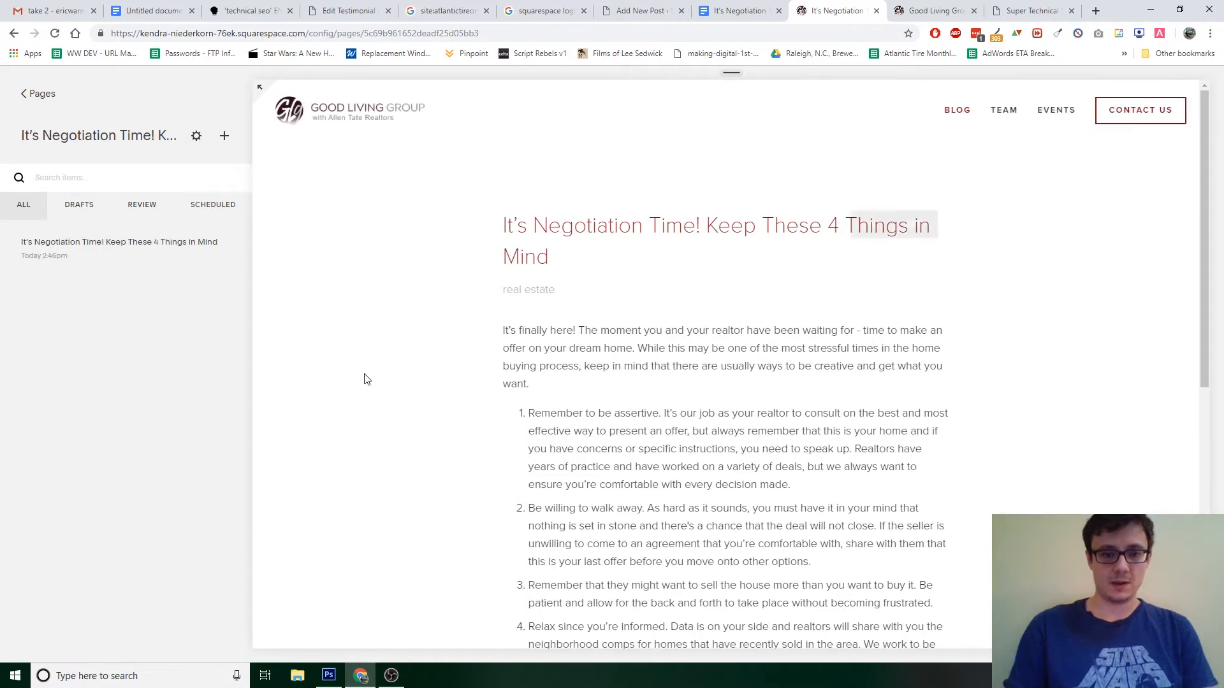
- Move the "It's Negotiation Time! Keep These 4 Things in Mind" blog to the first position in the Blog folder of the main navigation
{"action": "left_click", "coordinate": [28, 95]}
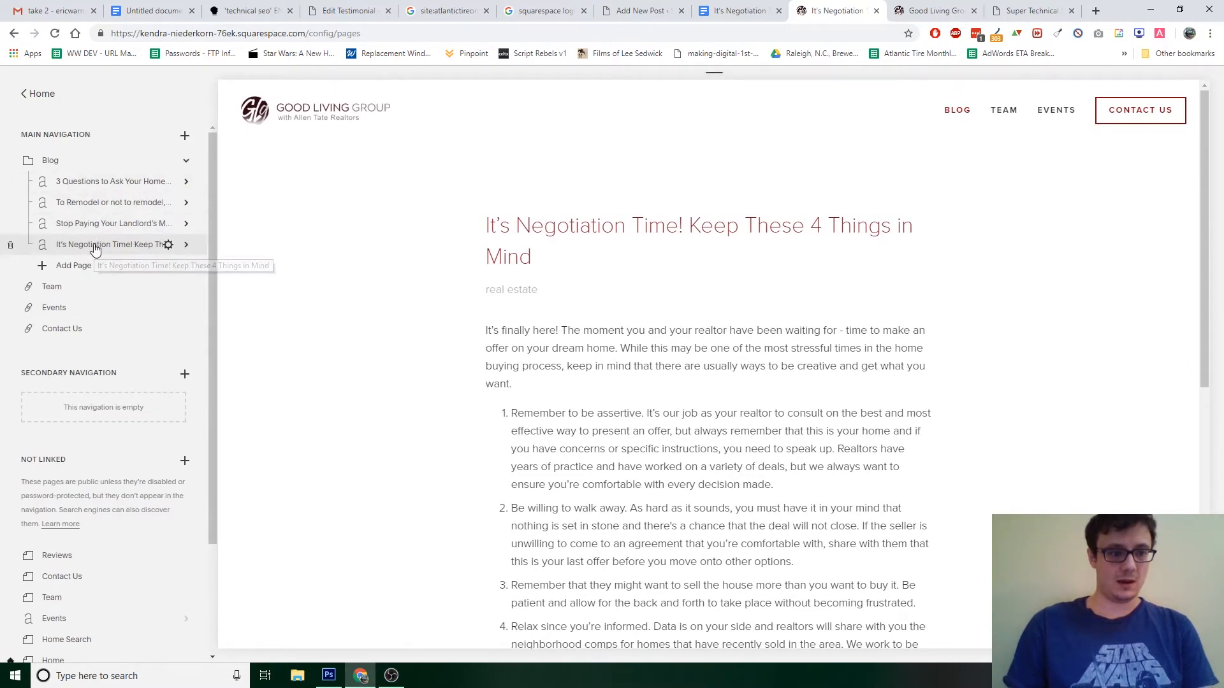
{"action": "left_click_drag", "start_coordinate": [95, 247], "coordinate": [90, 186]}
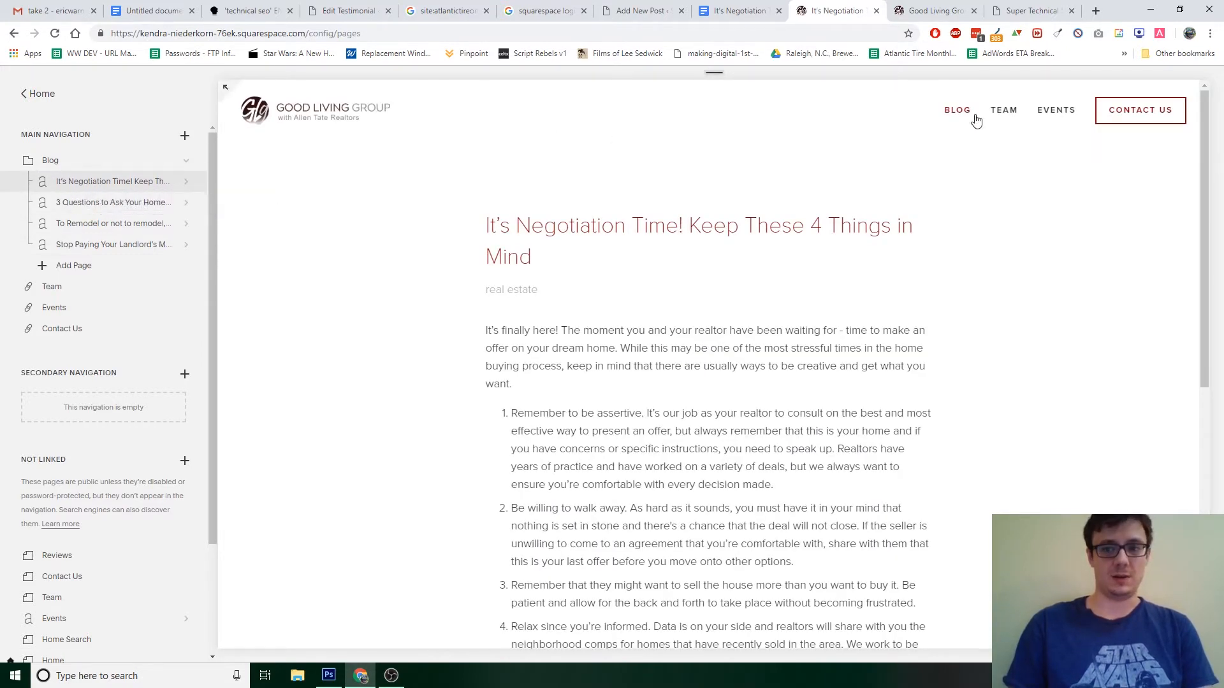
{"action": "mouse_move", "coordinate": [962, 112]}
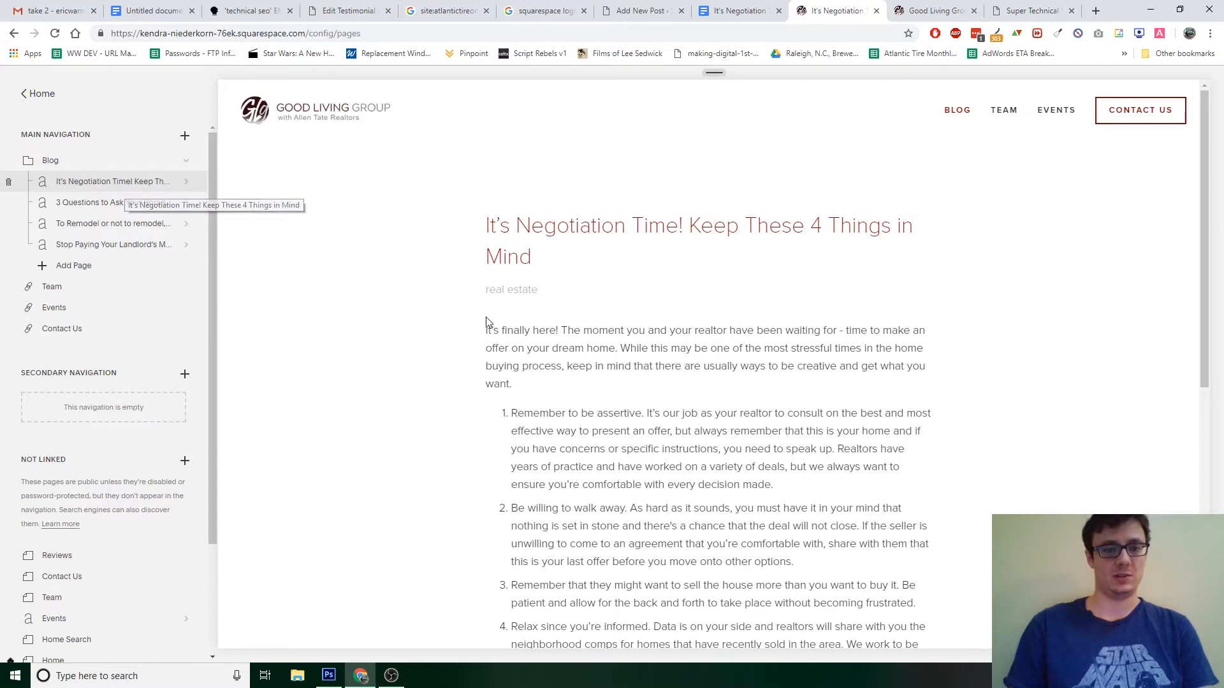
{"action": "mouse_move", "coordinate": [516, 345]}
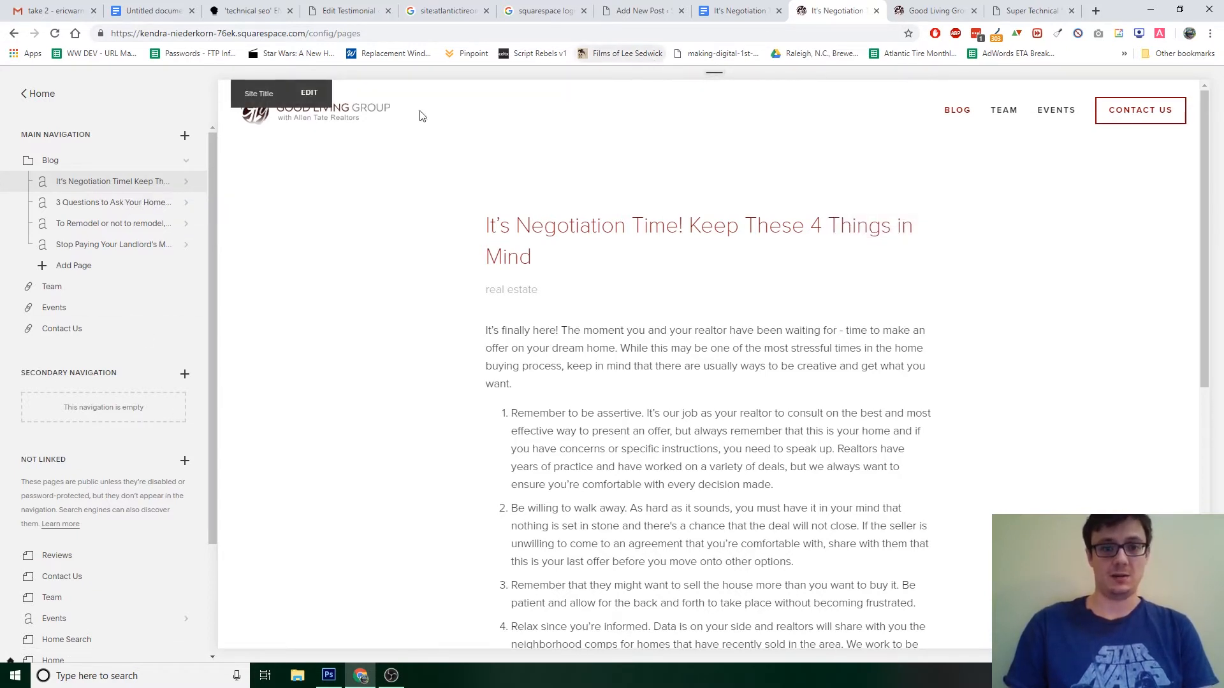
{"action": "left_click", "coordinate": [38, 94]}
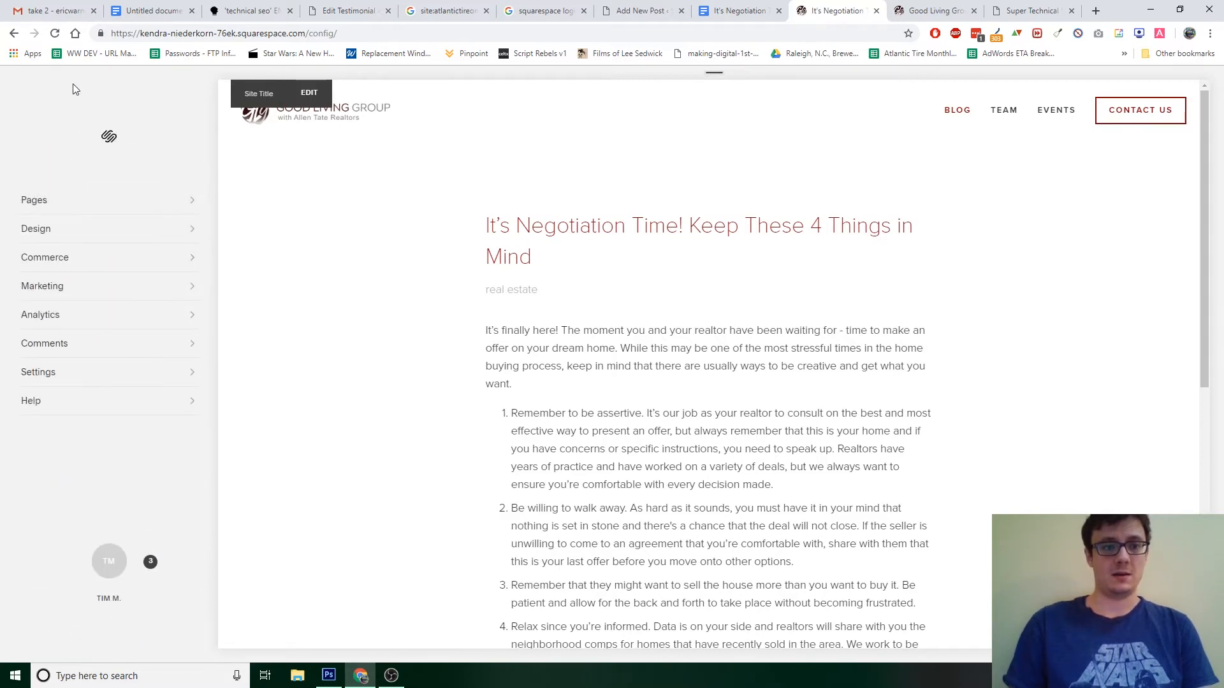
- Reload the live Good Living Group homepage and open the negotiation article from the site's Blog navigation to check the published post
{"action": "left_click", "coordinate": [918, 6]}
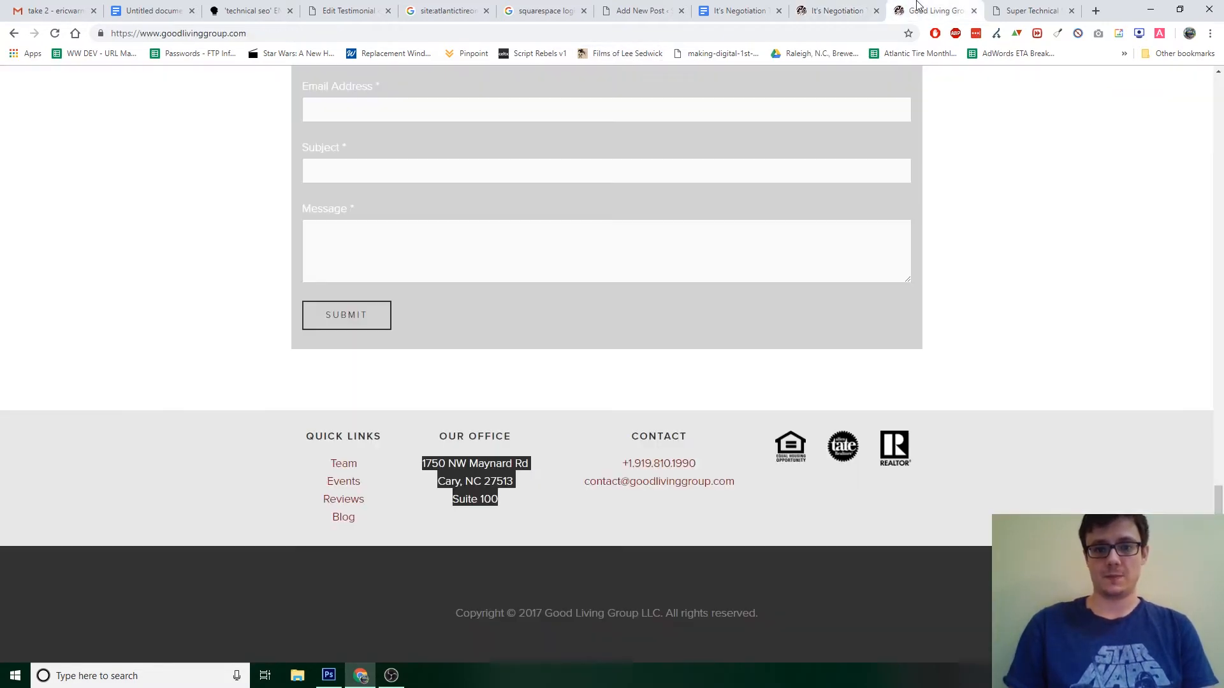
{"action": "scroll", "coordinate": [720, 224], "scroll_direction": "up", "scroll_amount": 20}
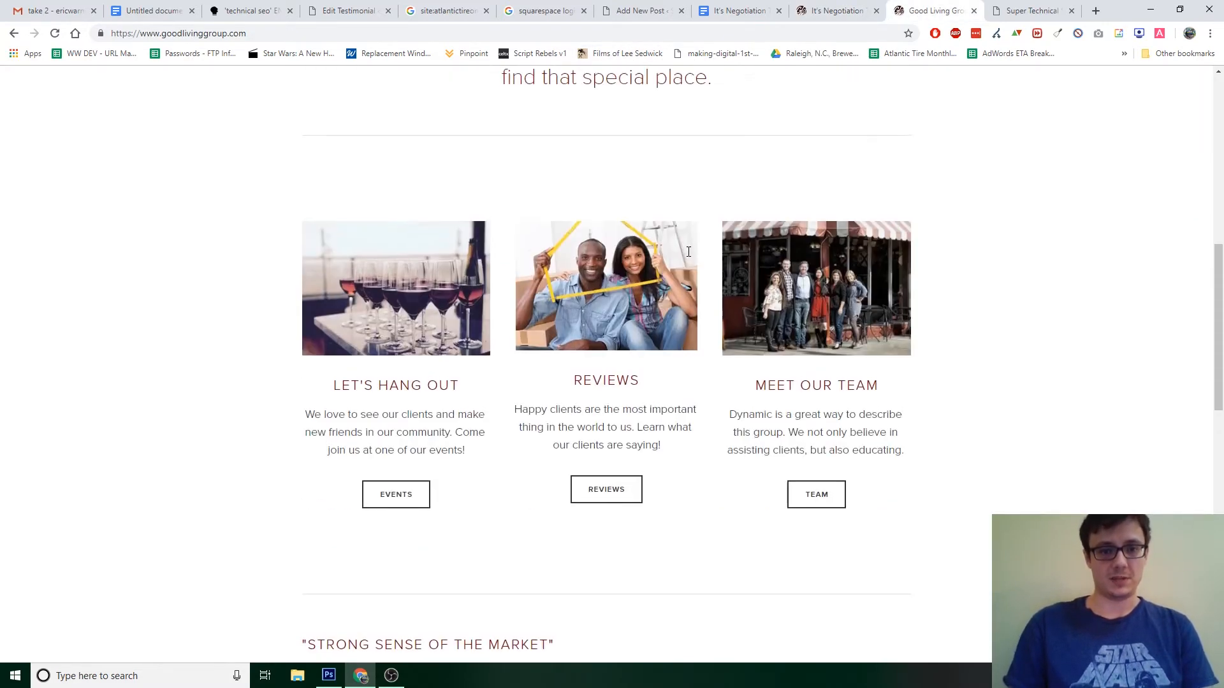
{"action": "scroll", "coordinate": [689, 252], "scroll_direction": "up", "scroll_amount": 3}
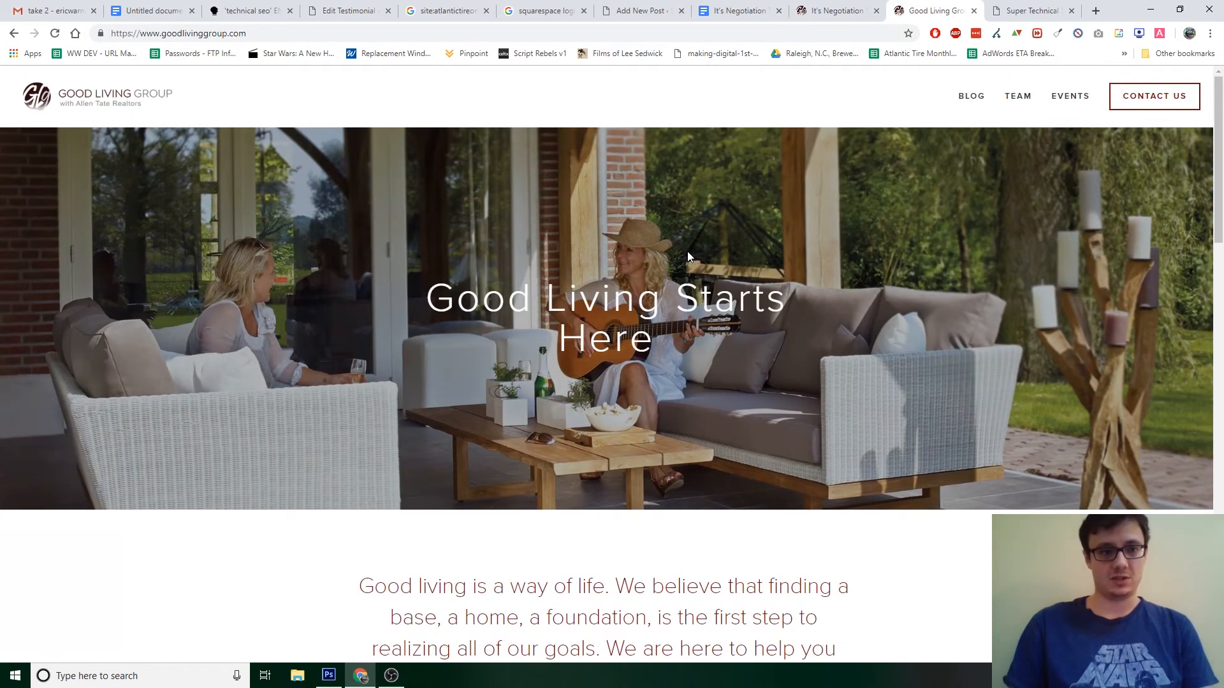
{"action": "left_click", "coordinate": [55, 34]}
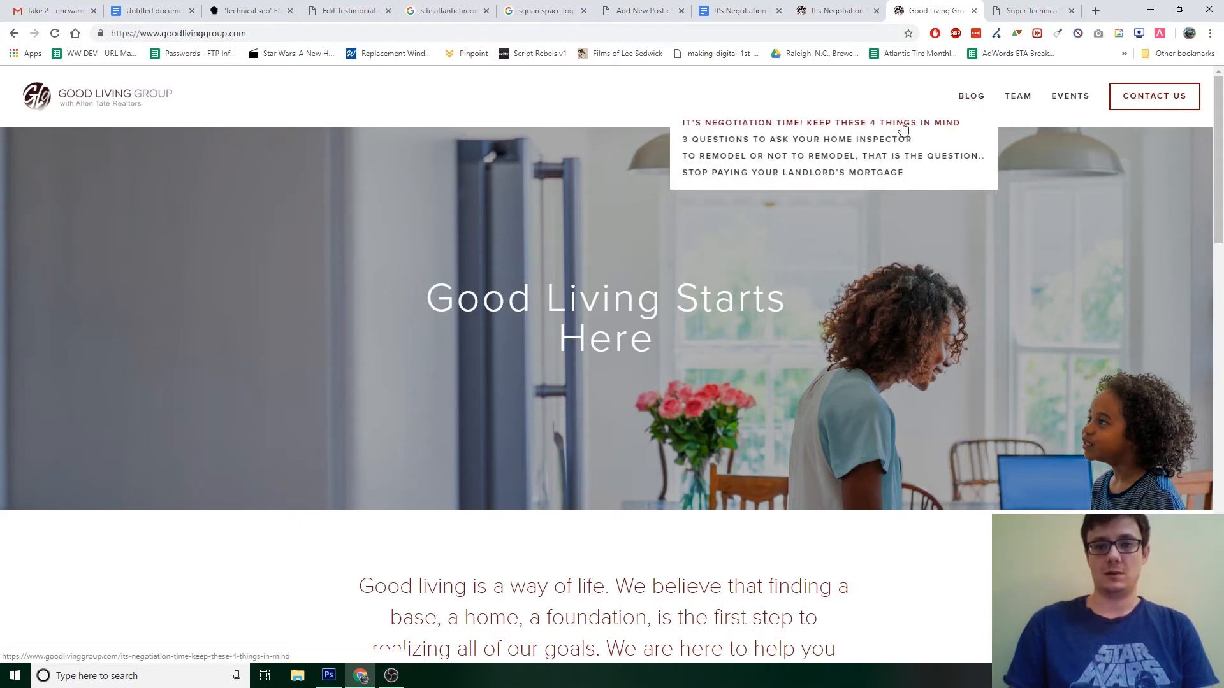
{"action": "left_click", "coordinate": [805, 126]}
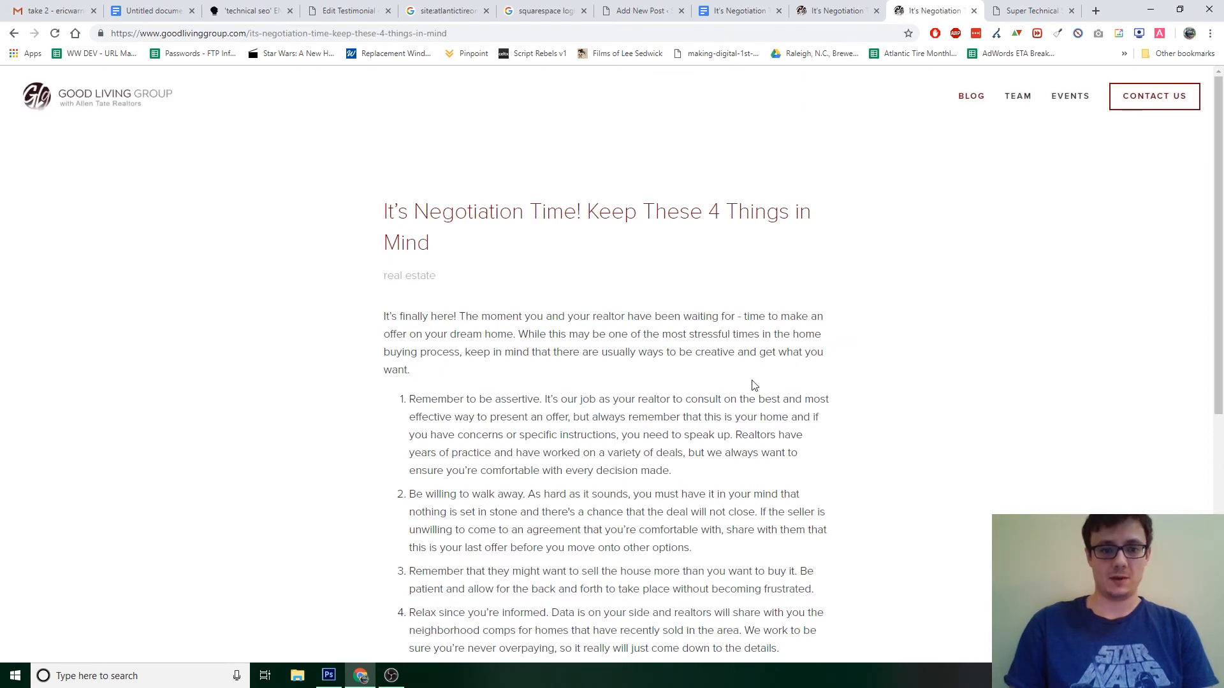
{"action": "scroll", "coordinate": [754, 385], "scroll_direction": "down", "scroll_amount": 7}
{"action": "scroll", "coordinate": [754, 384], "scroll_direction": "up", "scroll_amount": 8}
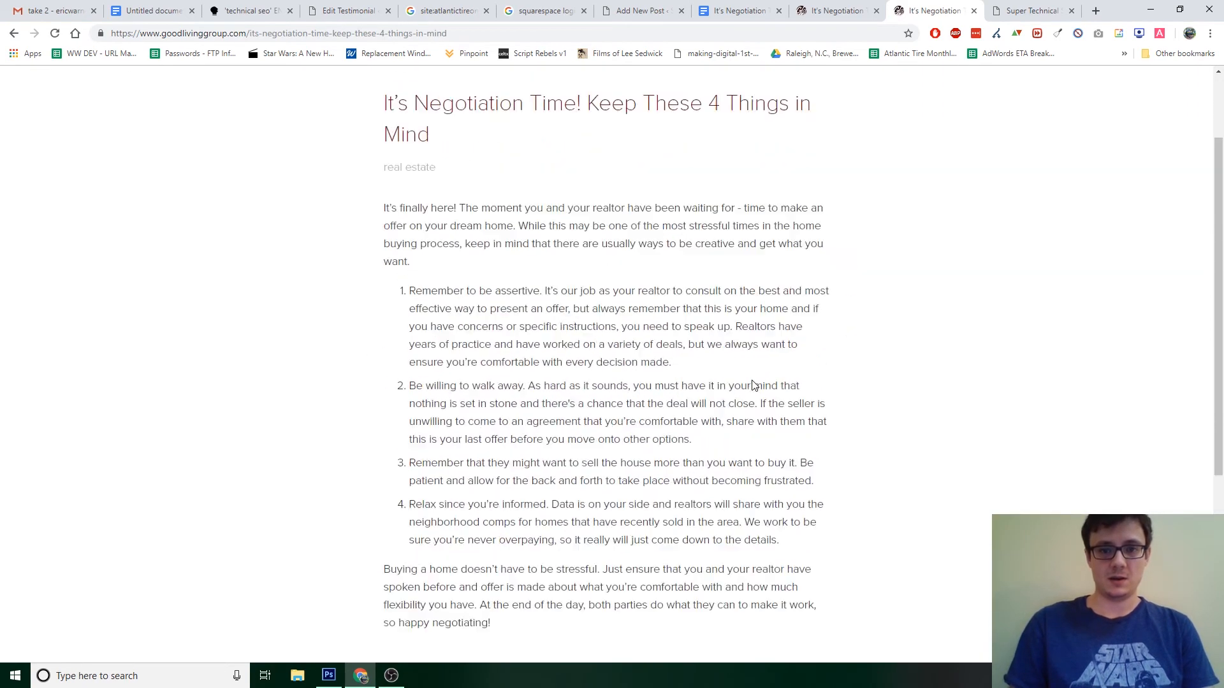